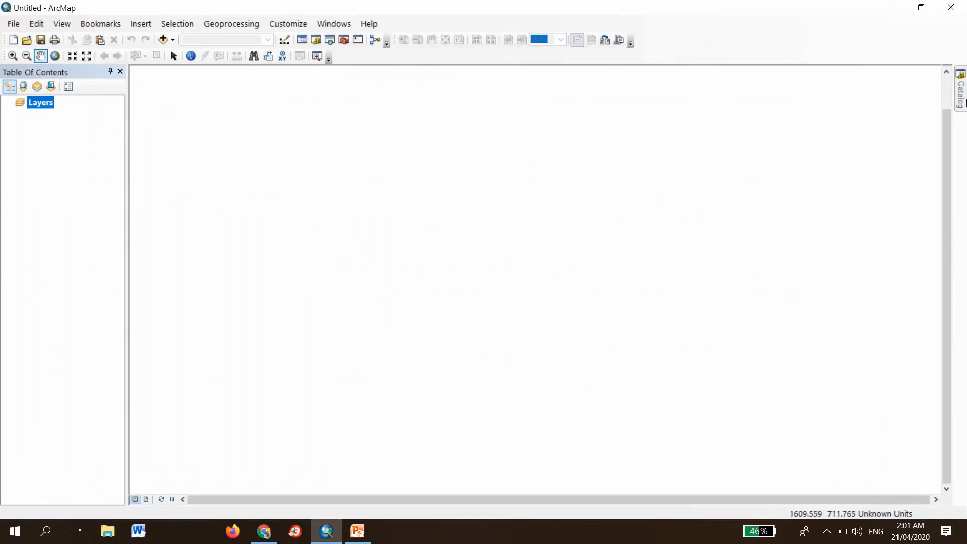
Add a folder connection in the Catalog to the TryDemo folder inside the backup folder on the Desktop.
click(962, 93)
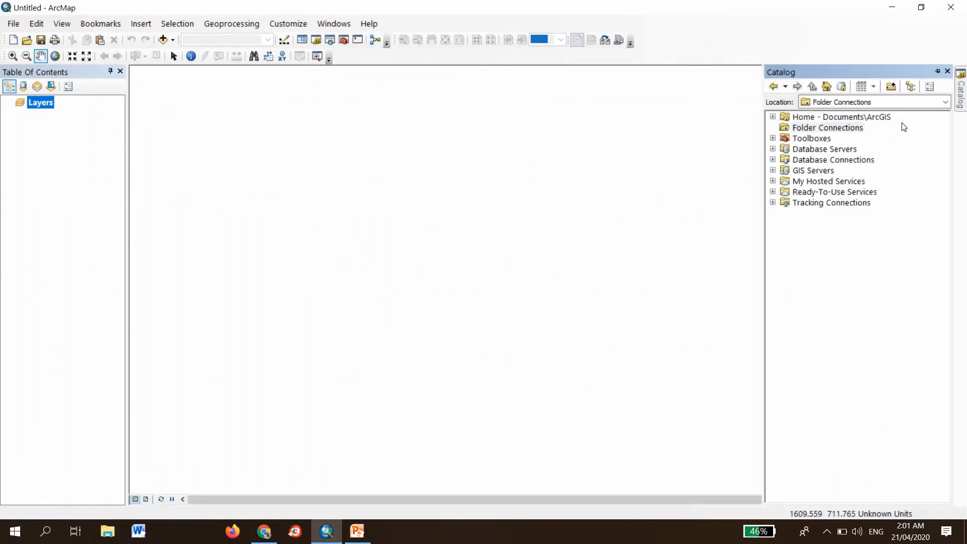
right_click(821, 129)
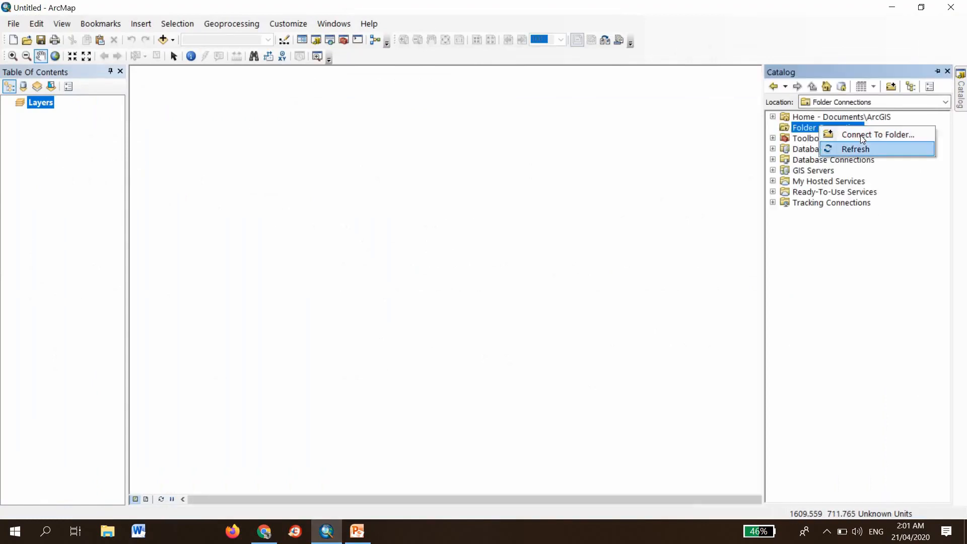
click(861, 134)
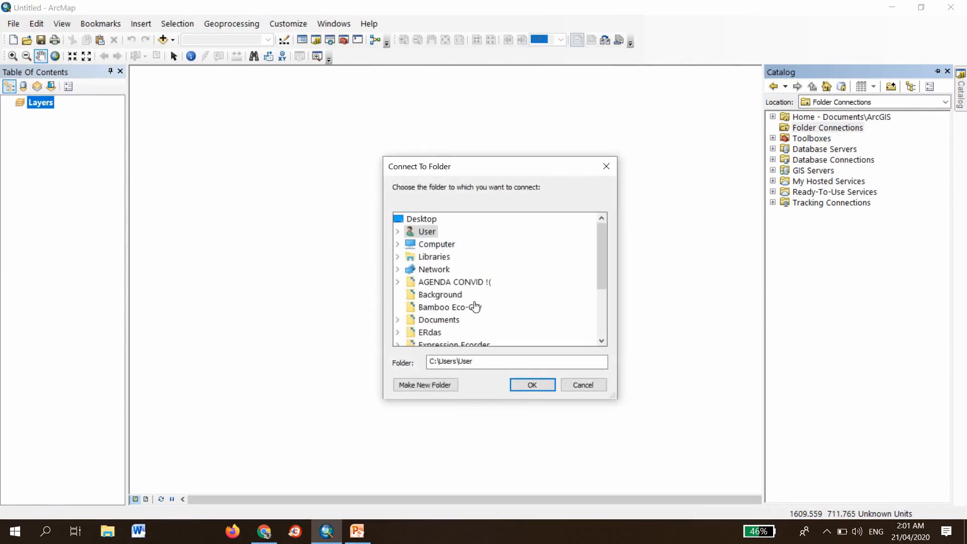
scroll(454, 323, down, 1)
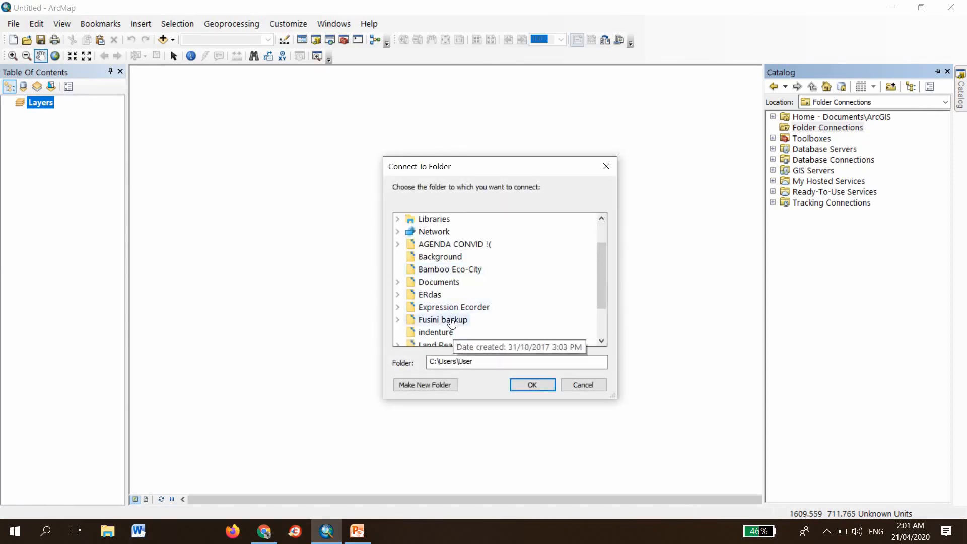
double_click(450, 321)
scroll(510, 295, down, 4)
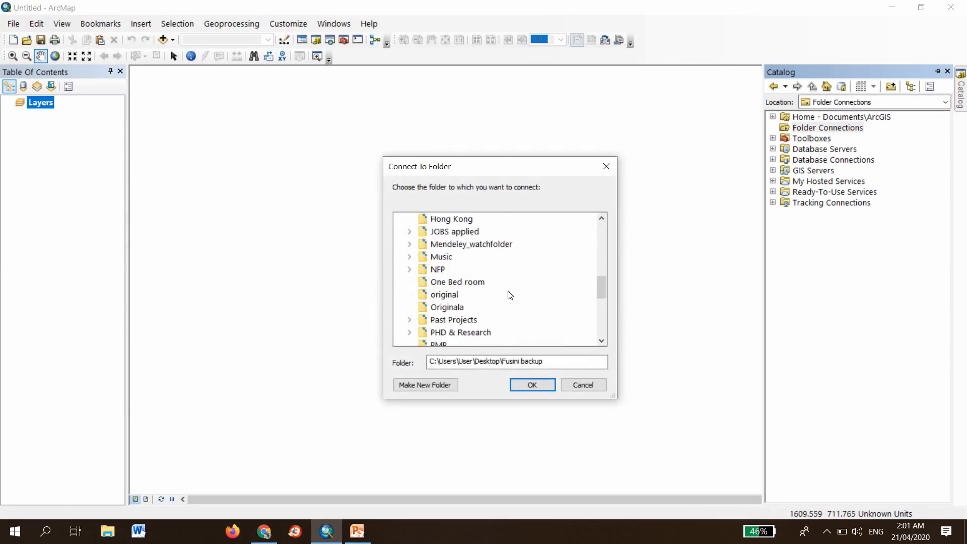
scroll(510, 295, down, 2)
scroll(510, 295, down, 2)
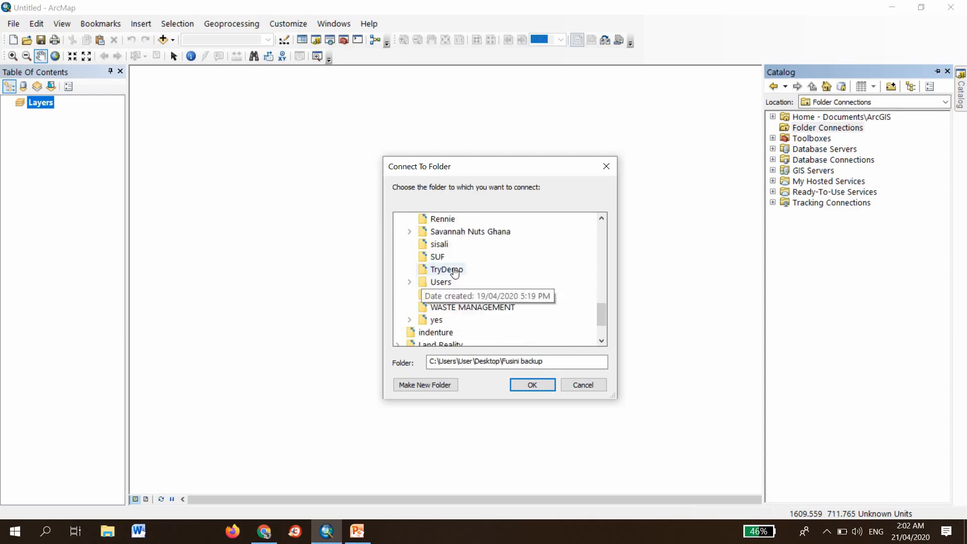
click(455, 273)
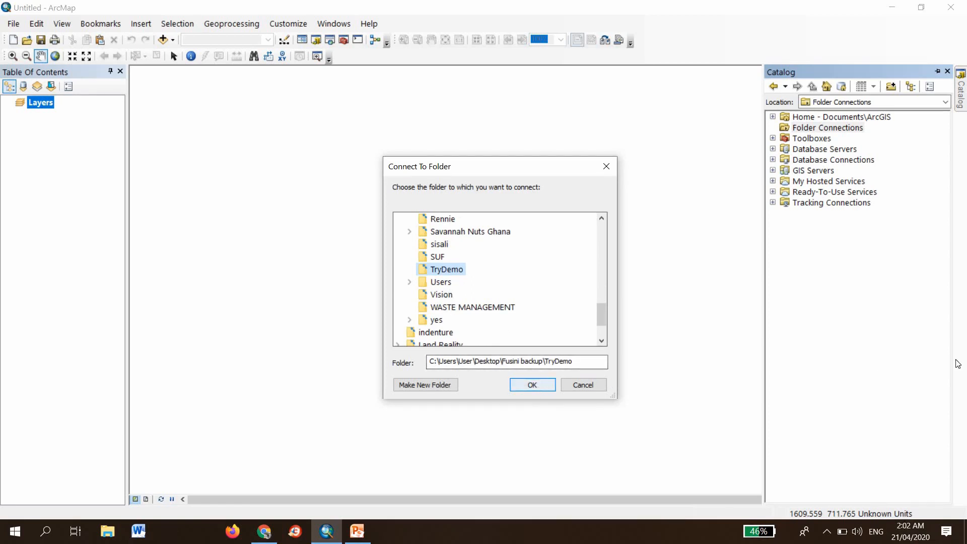
click(534, 385)
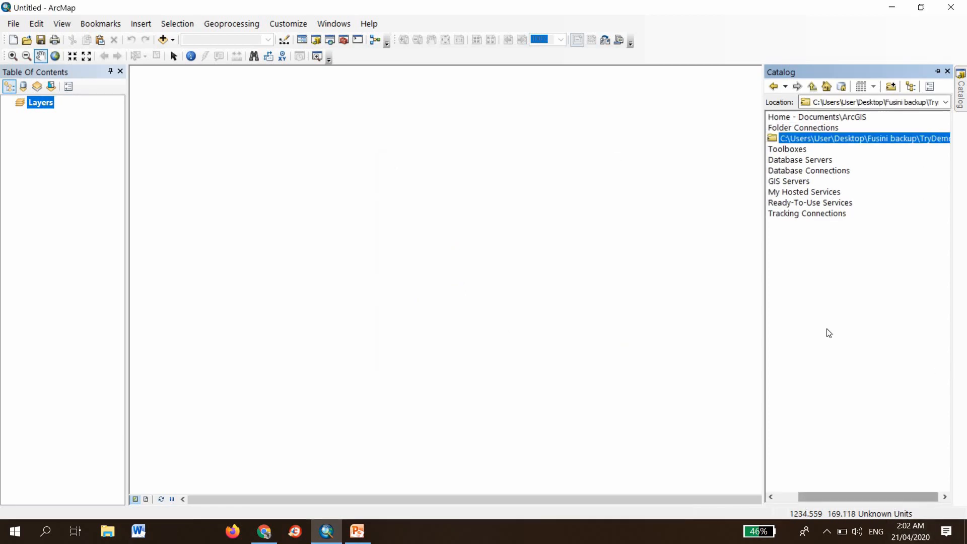
click(785, 139)
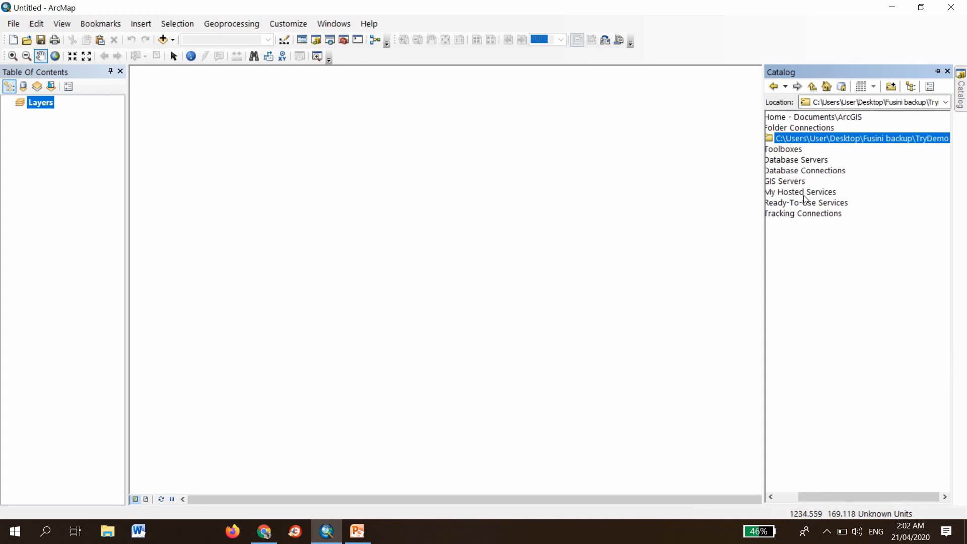
drag(878, 498, 790, 496)
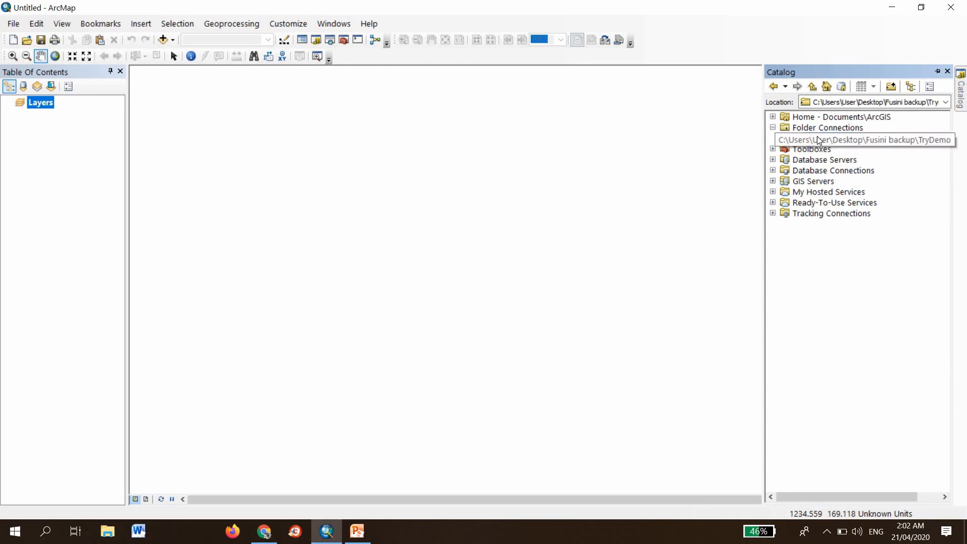
key(F2)
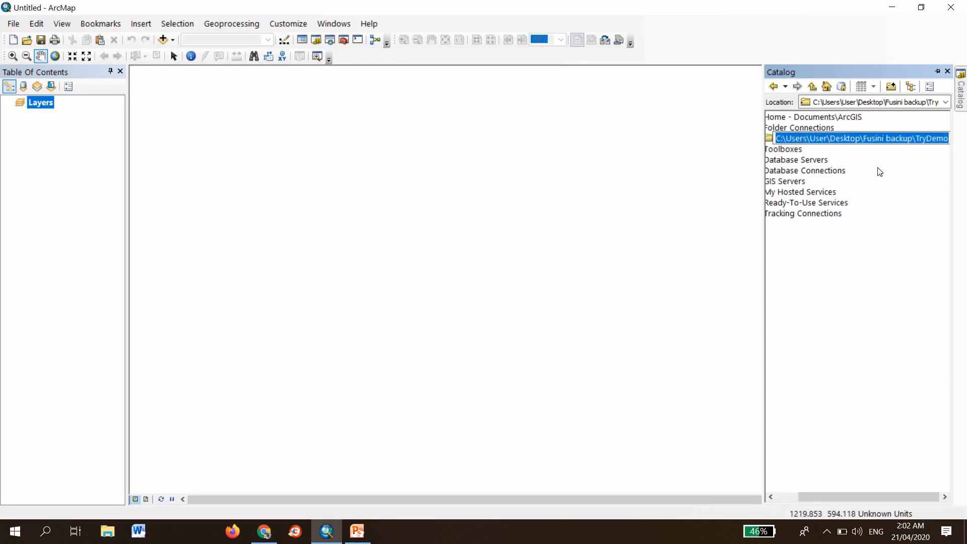
click(875, 253)
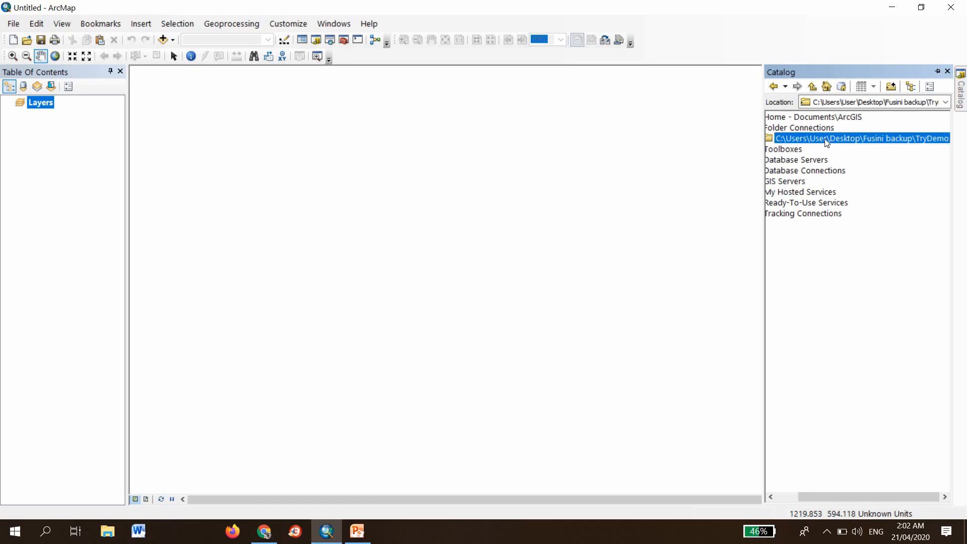
Create a new personal geodatabase in the connected TryDemo folder.
right_click(826, 141)
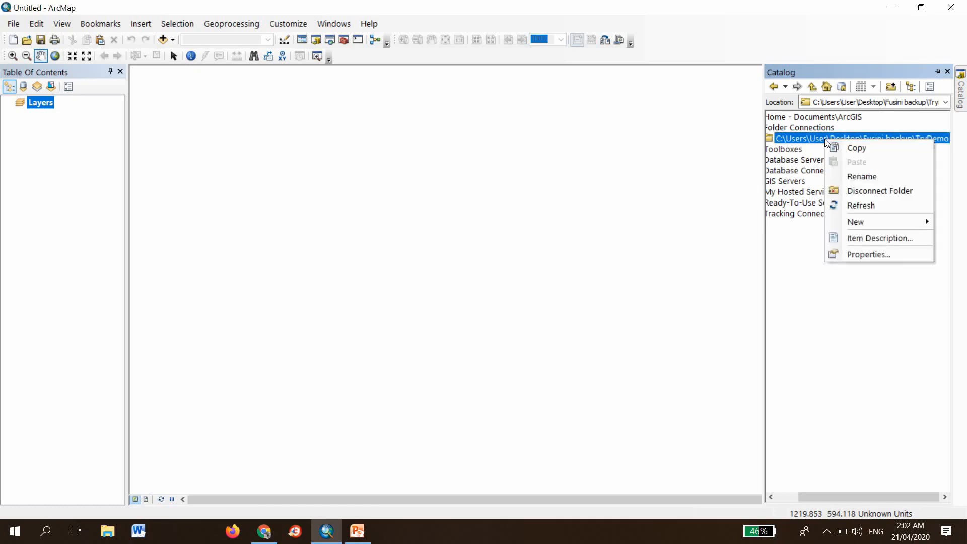
mouse_move(861, 222)
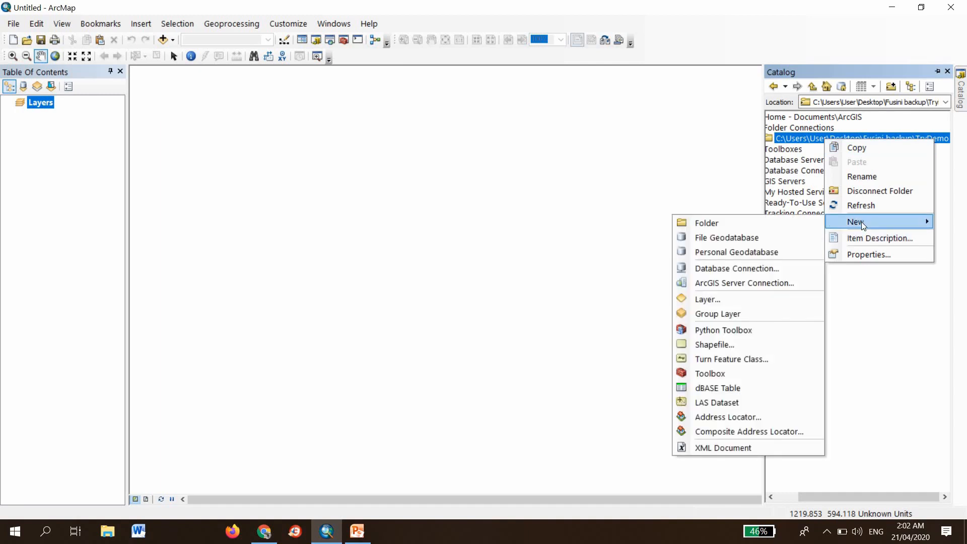
click(746, 252)
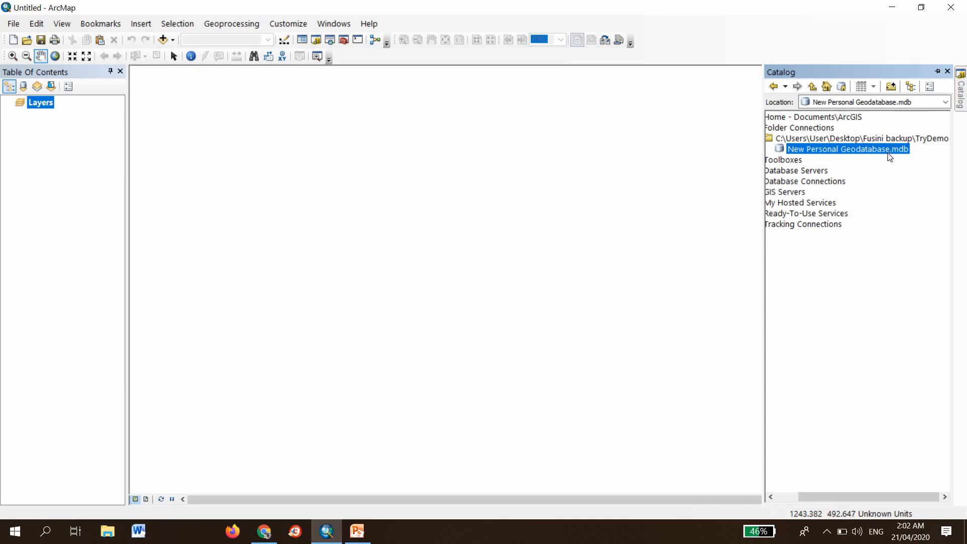
Rename the new personal geodatabase to trydemo.mdb, keeping its file extension.
click(888, 149)
click(891, 150)
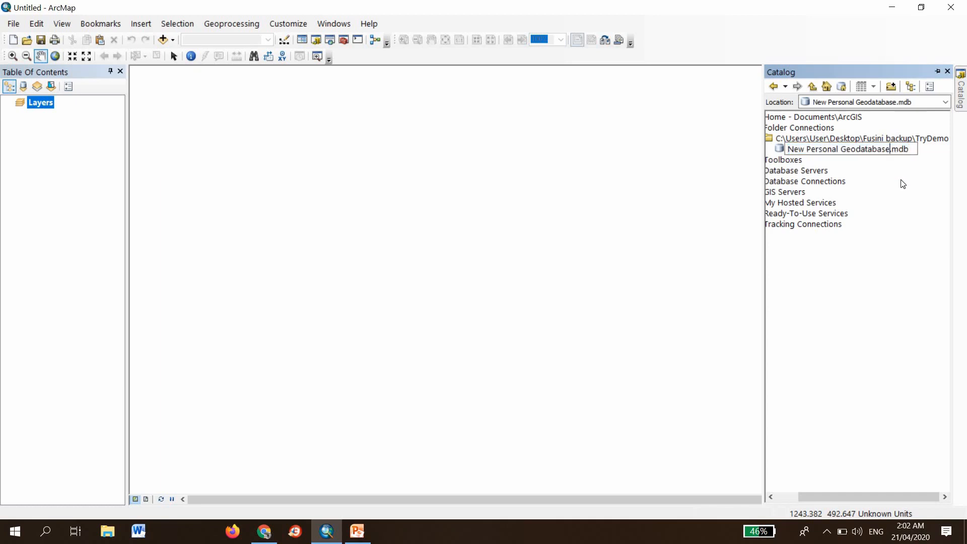
key(BackSpace)
key(BackSpace)
key(BackSpace)
key(BackSpace)
key(BackSpace)
key(BackSpace)
key(BackSpace)
key(BackSpace)
key(BackSpace)
key(BackSpace)
key(BackSpace)
key(BackSpace)
key(BackSpace)
key(BackSpace)
key(BackSpace)
key(BackSpace)
key(BackSpace)
key(BackSpace)
key(BackSpace)
key(BackSpace)
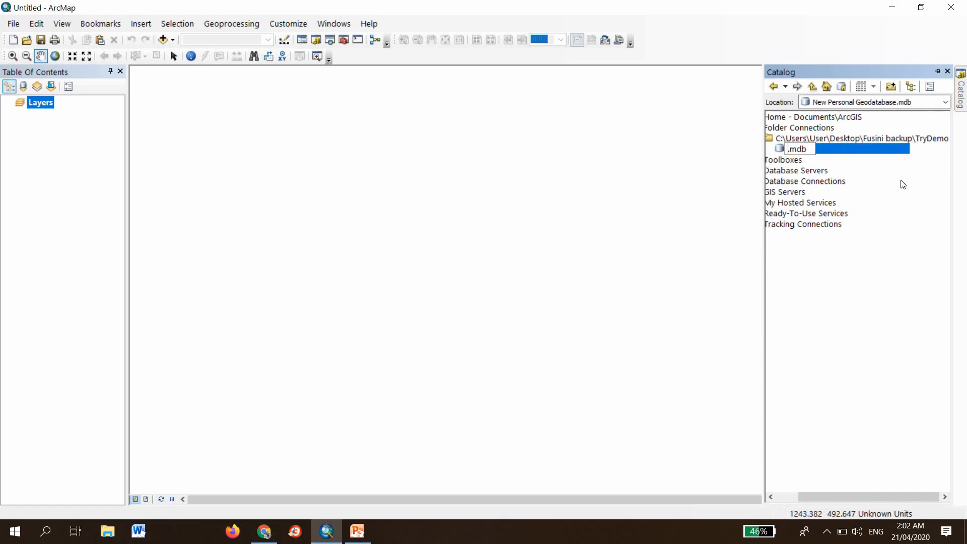
text(trydemo)
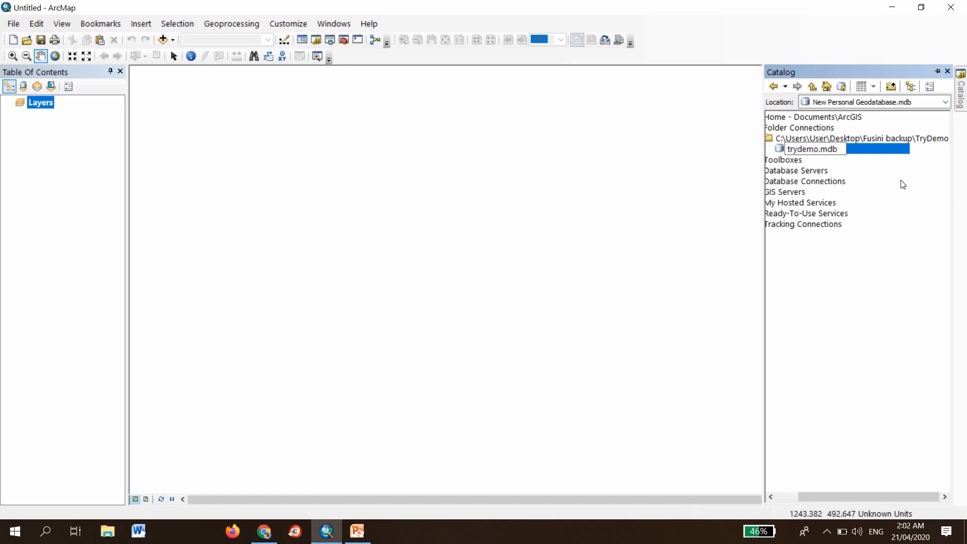
key(Return)
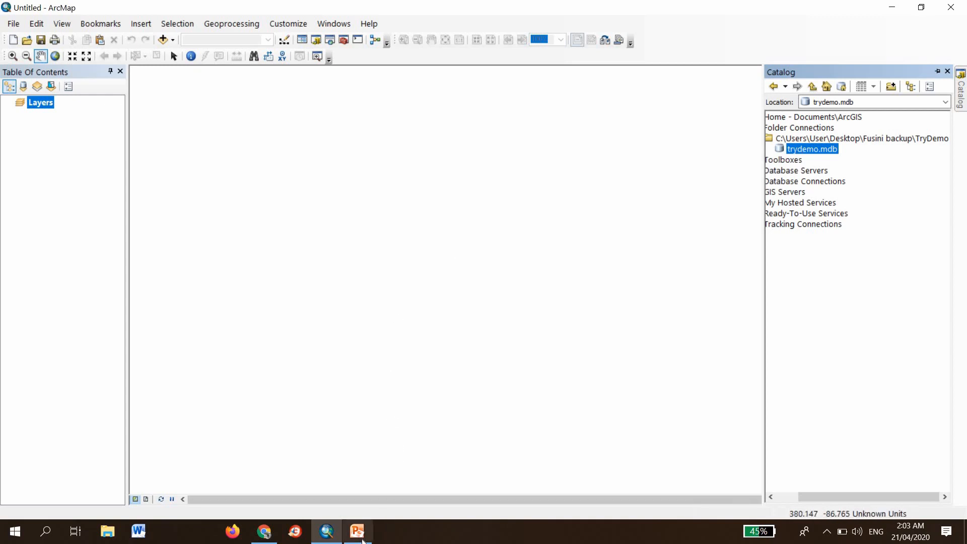
Switch to the CreatingGeodatabase6 presentation in PowerPoint and read the slide on creating a new feature dataset.
mouse_move(363, 542)
click(365, 485)
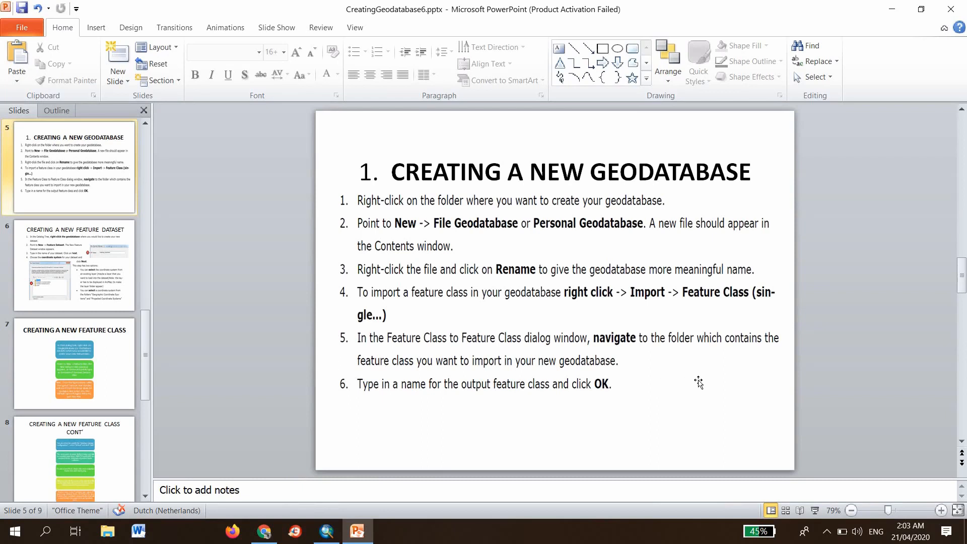
scroll(699, 383, down, 1)
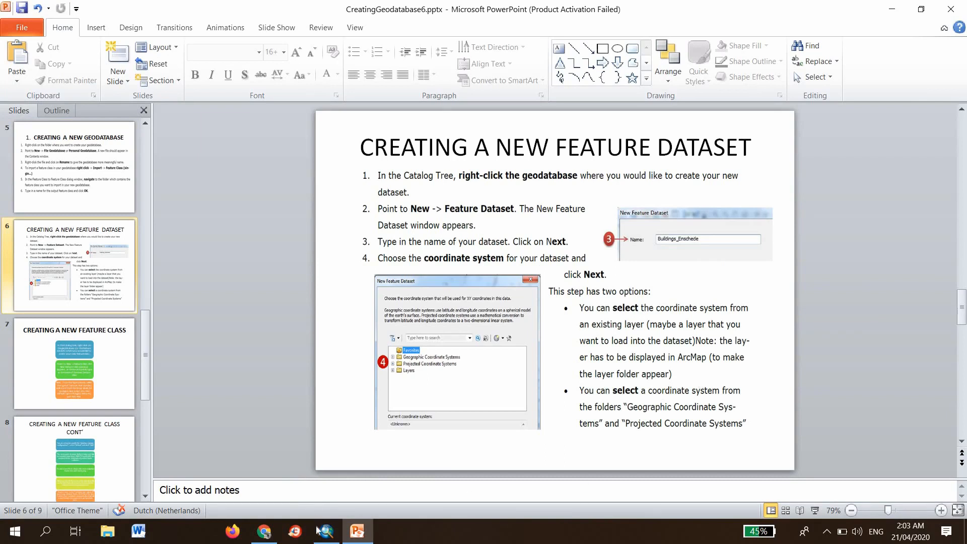
Switch back to ArcMap, start a new feature dataset in trydemo.mdb, name it Salt and proceed to the XY coordinate system.
mouse_move(327, 531)
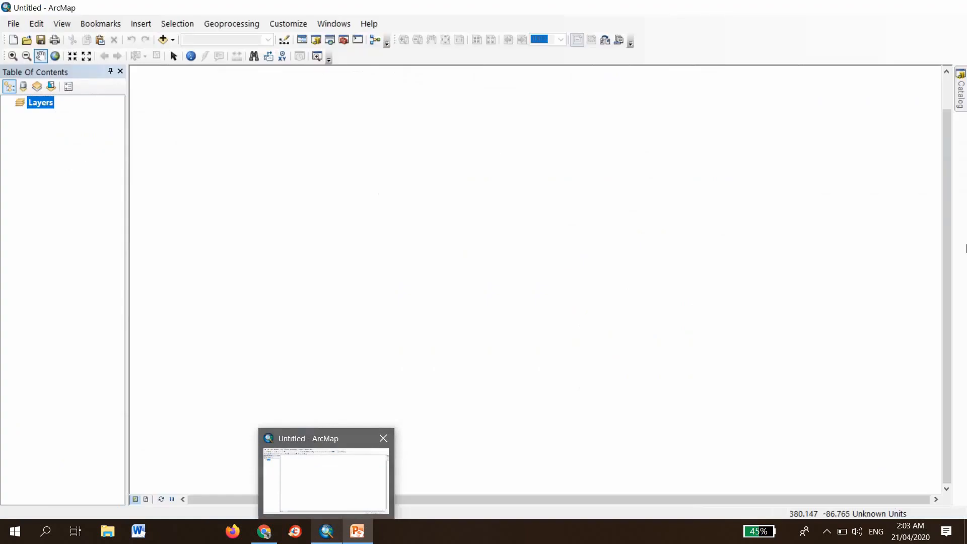
click(332, 474)
click(959, 95)
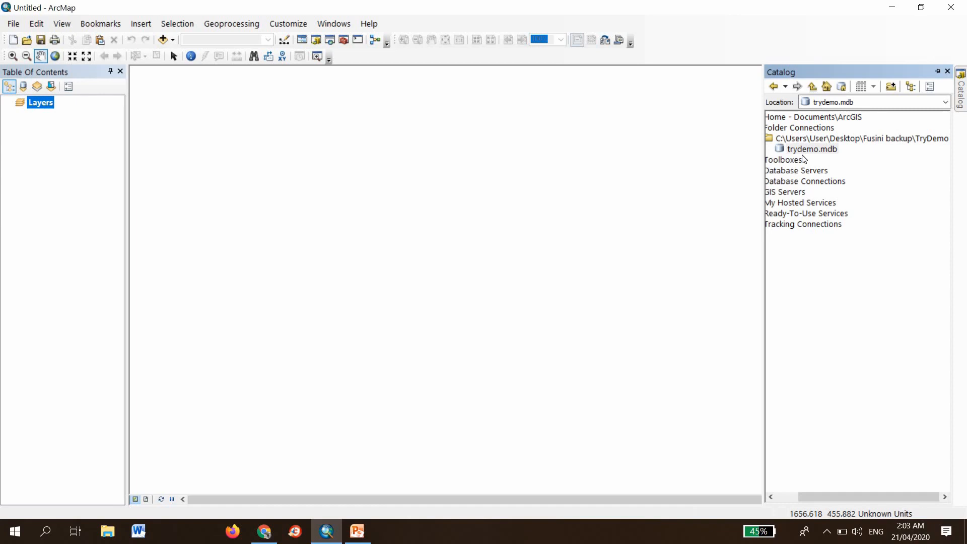
right_click(805, 151)
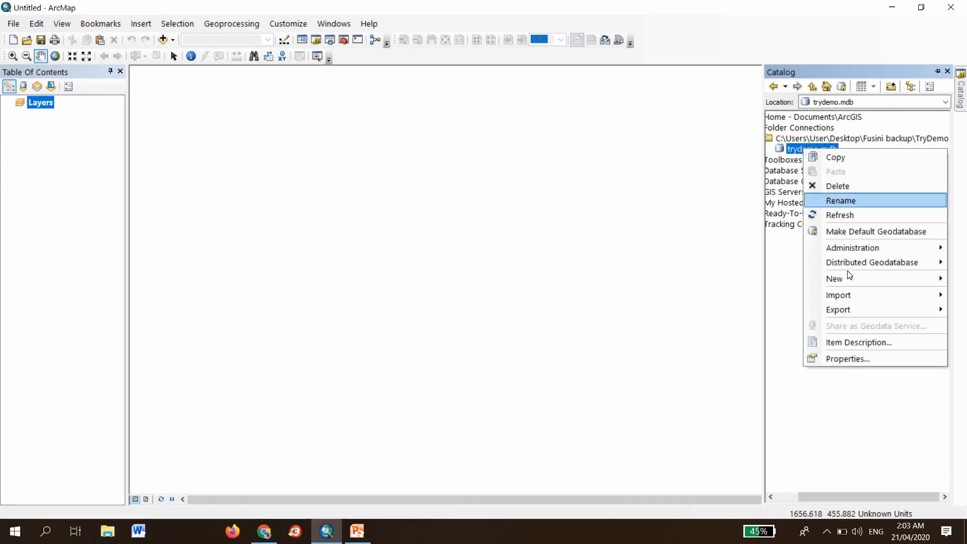
mouse_move(848, 277)
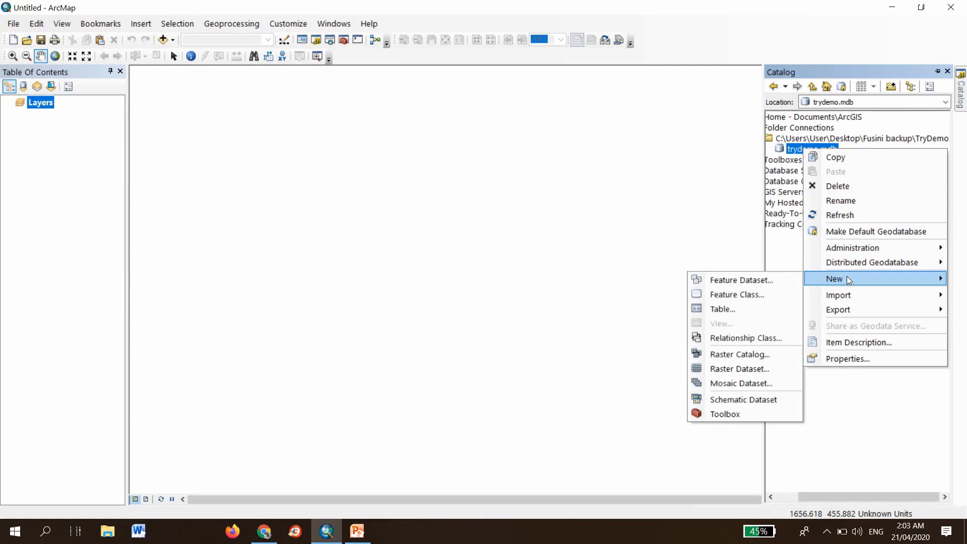
click(743, 279)
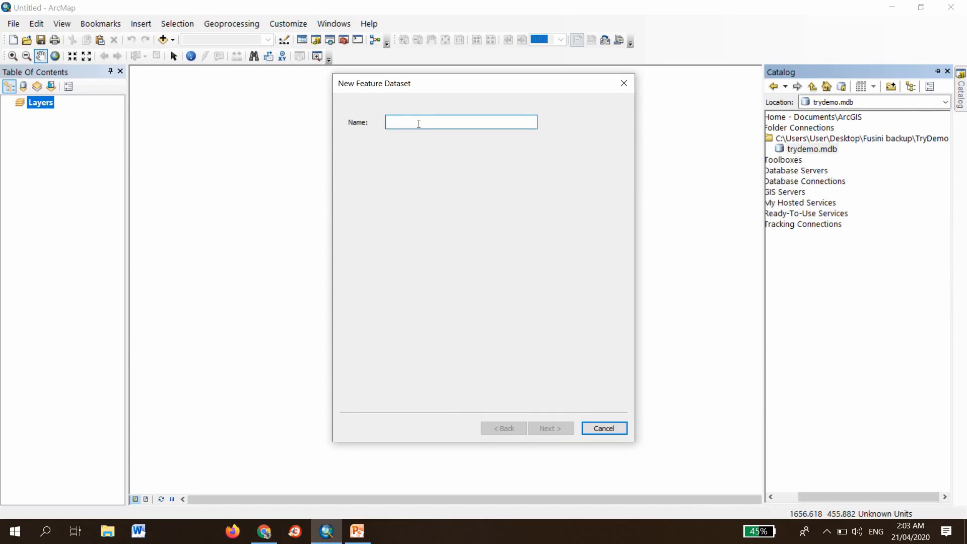
text(Sa)
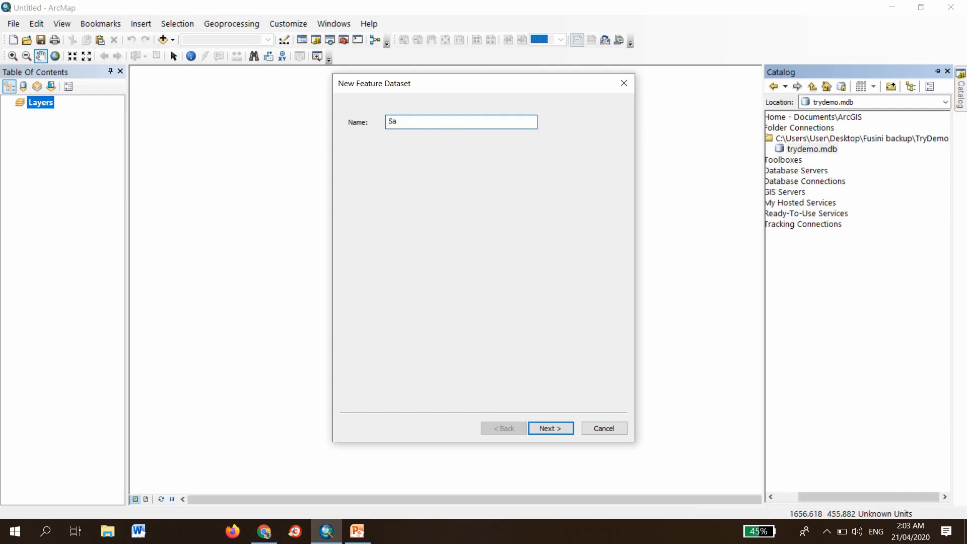
text(lt)
click(554, 428)
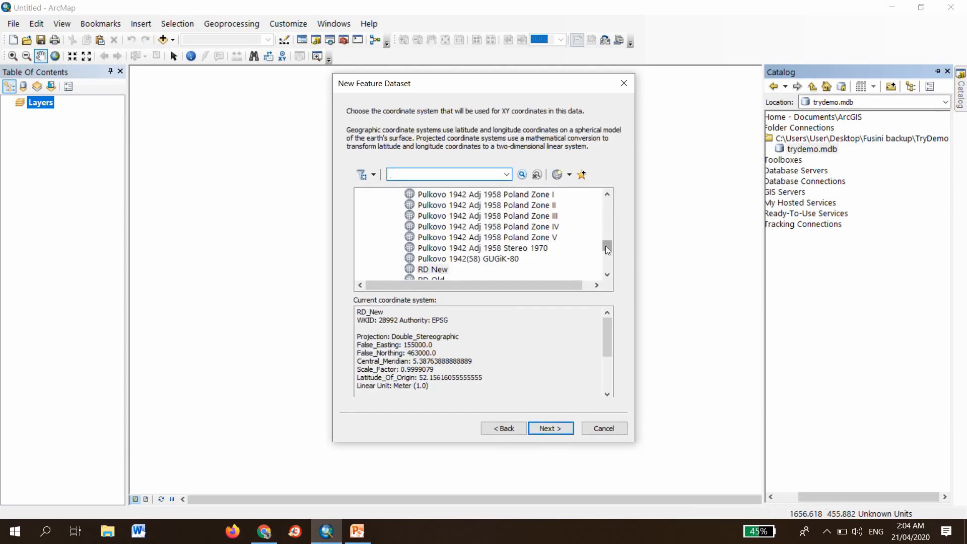
Select Accra Ghana Grid from the African national grids as the dataset's XY coordinate system.
drag(607, 238, 609, 210)
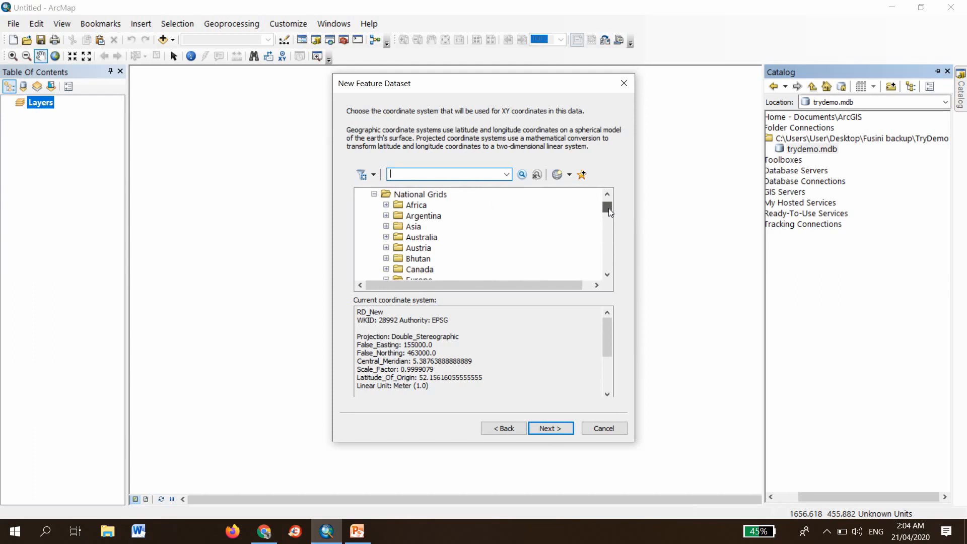
click(387, 205)
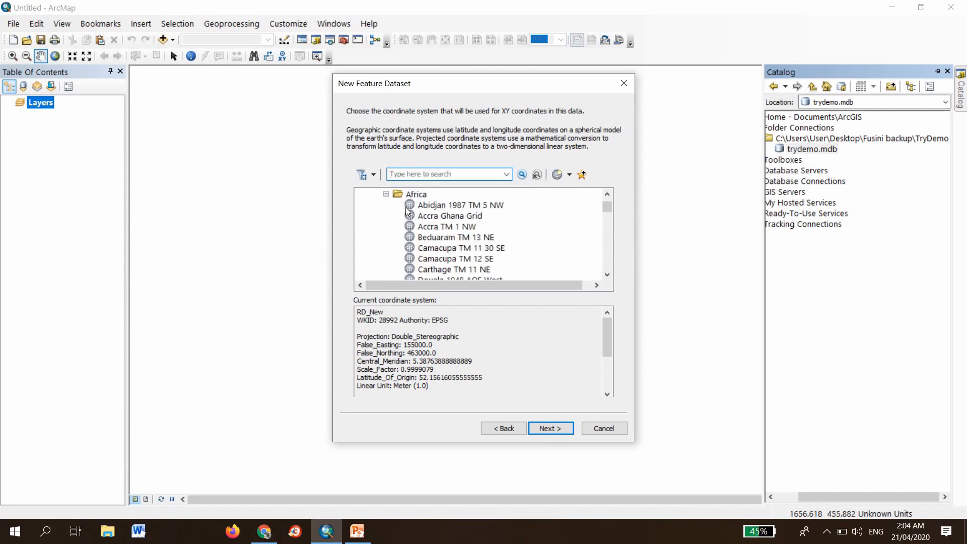
click(455, 217)
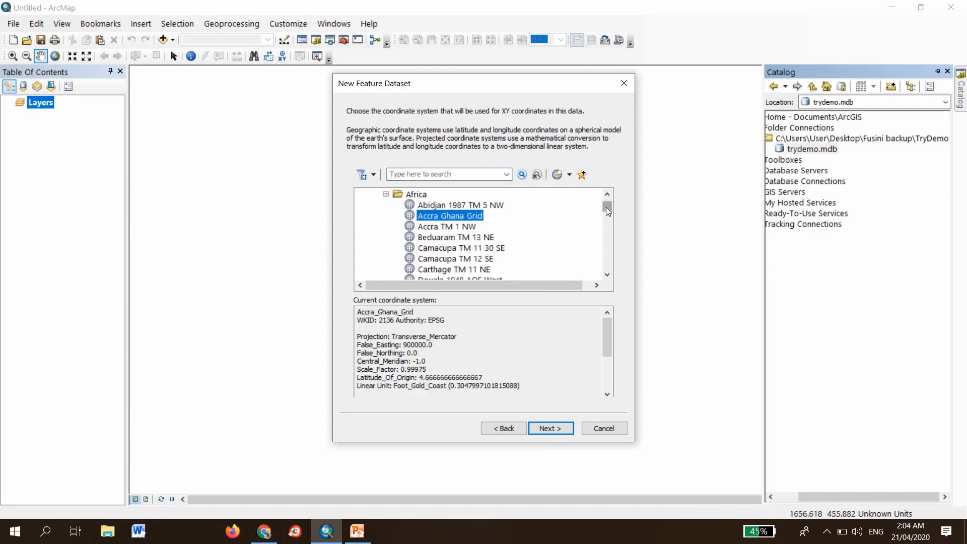
Set the dataset's XY coordinate system to the African geographic system Accra and proceed to the Z coordinate system.
scroll(608, 210, up, 3)
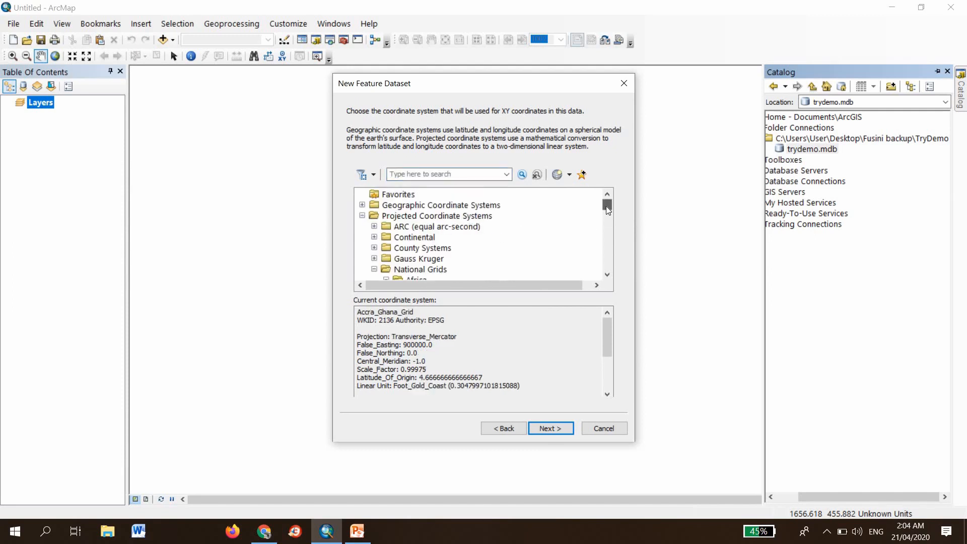
click(362, 205)
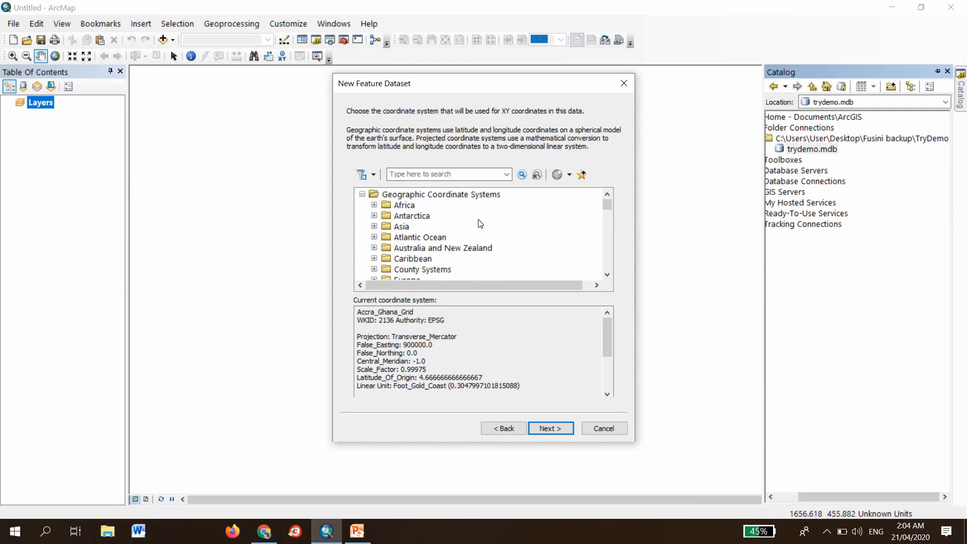
click(375, 205)
click(409, 218)
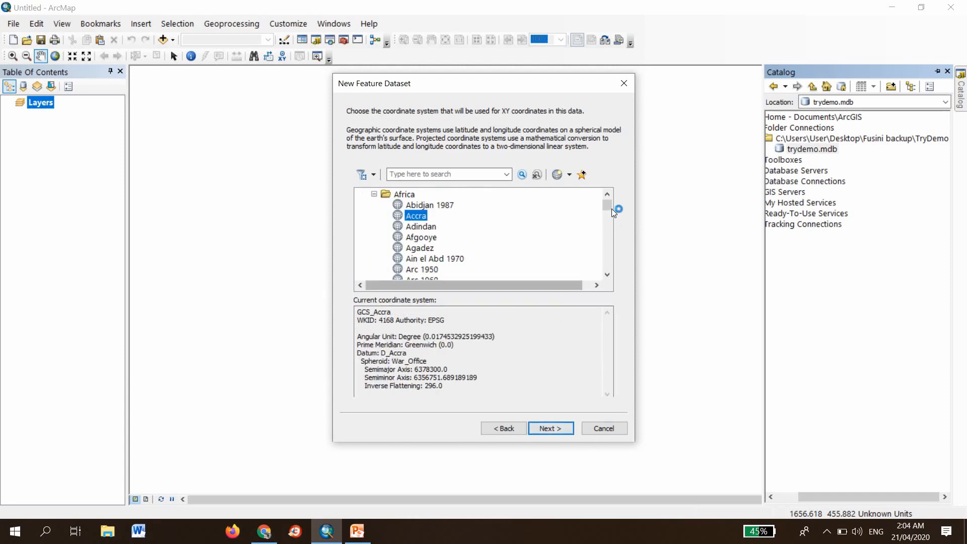
click(550, 429)
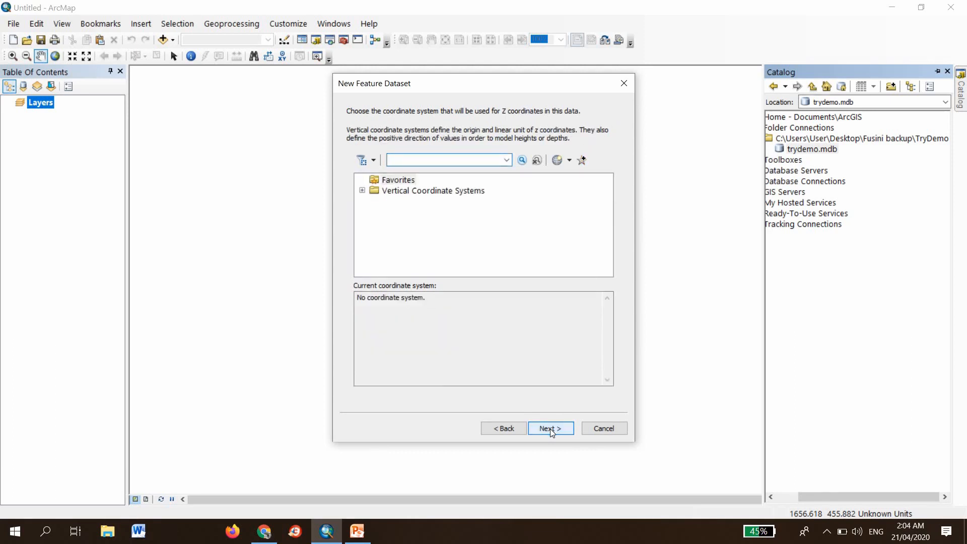
Leave the Z coordinate system unset, accept the default tolerances and finish creating the Salt feature dataset.
click(550, 428)
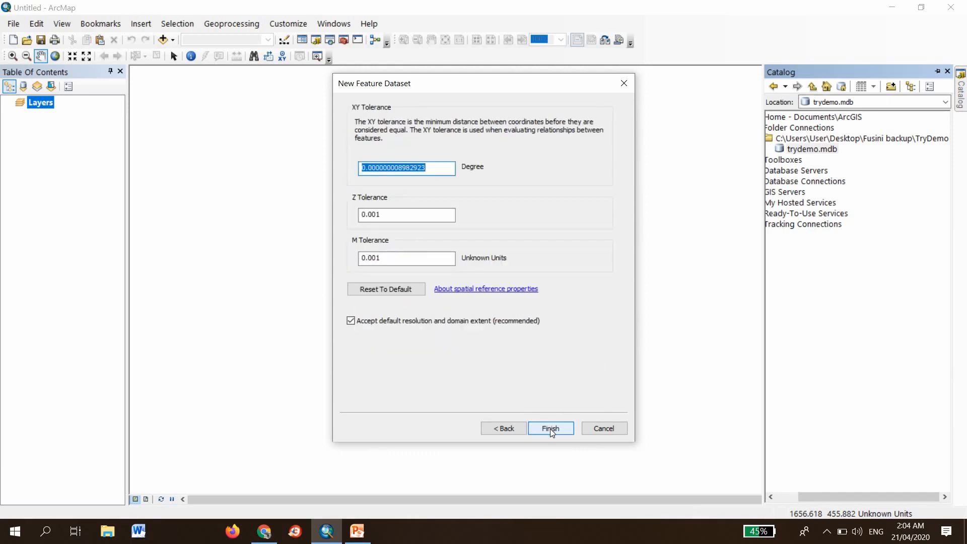
click(551, 428)
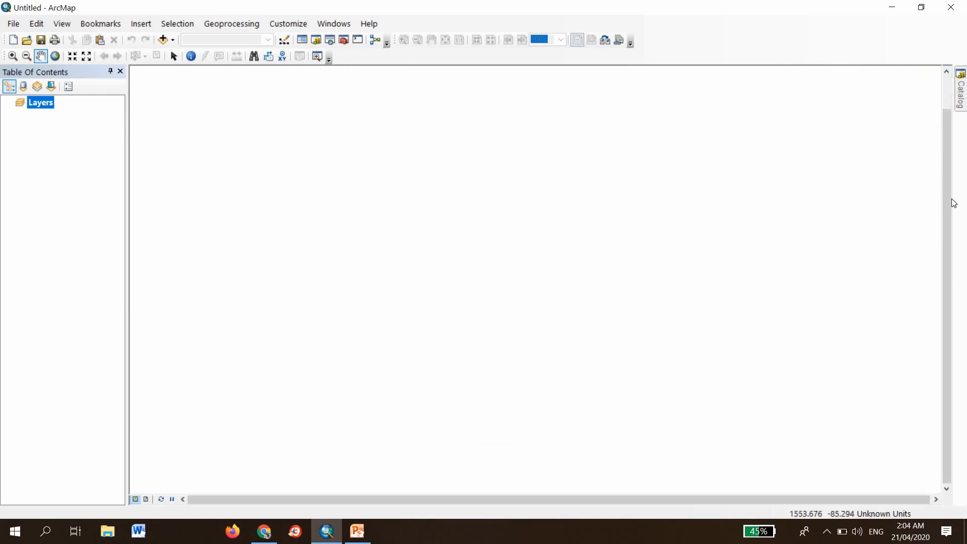
Review the general and XY coordinate system properties of the Salt feature dataset in trydemo.mdb.
mouse_move(962, 88)
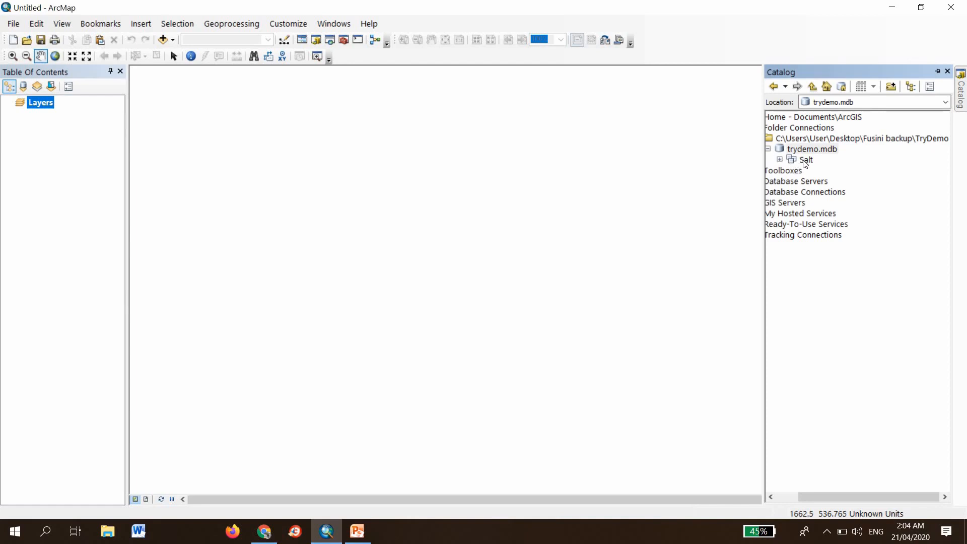
right_click(804, 160)
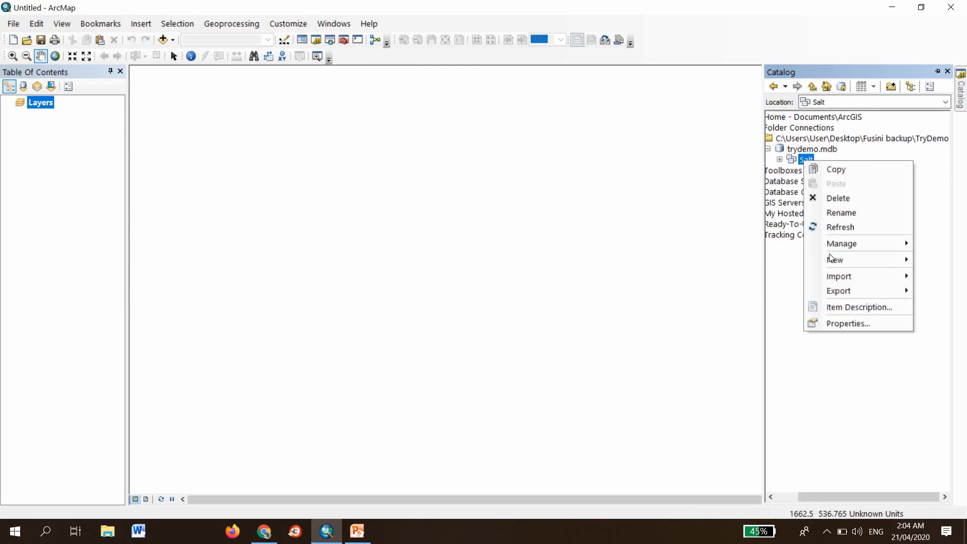
click(848, 324)
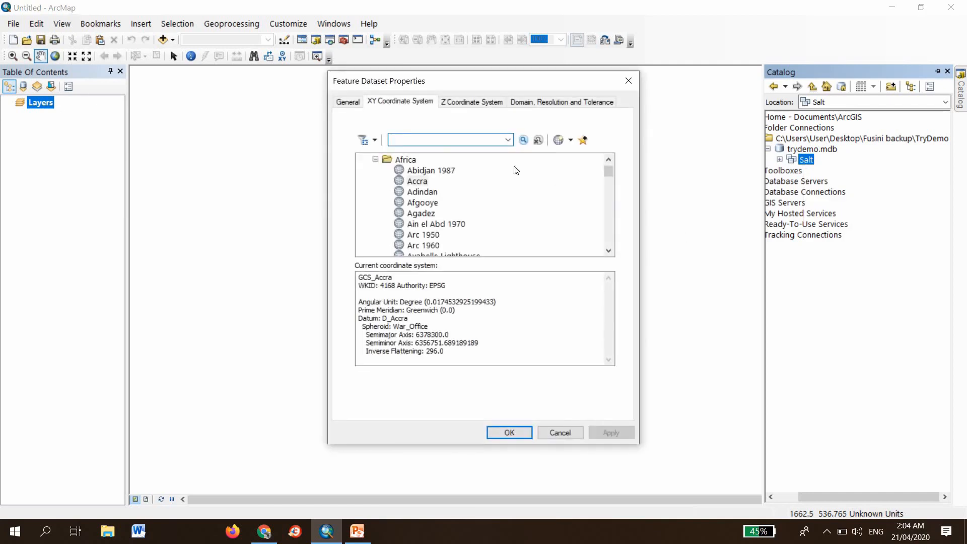
click(351, 105)
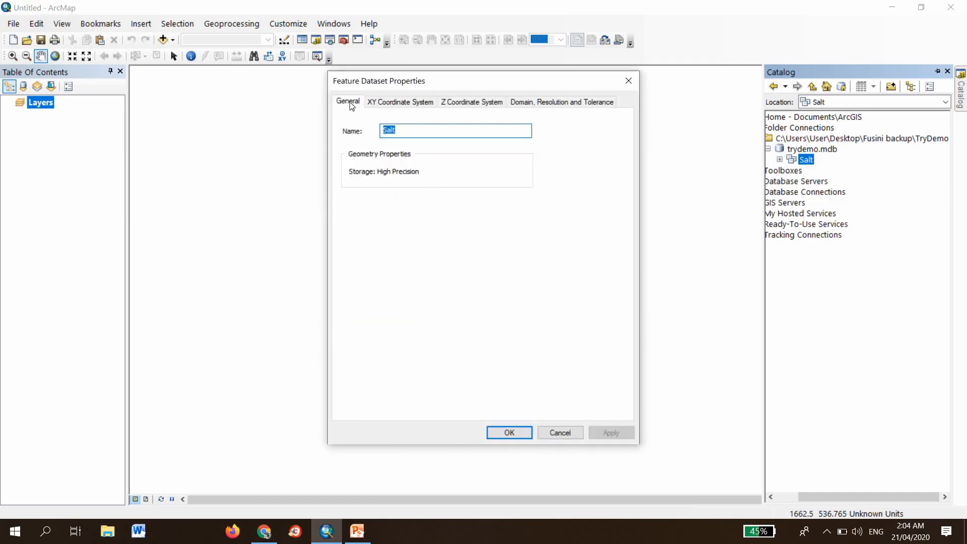
click(395, 103)
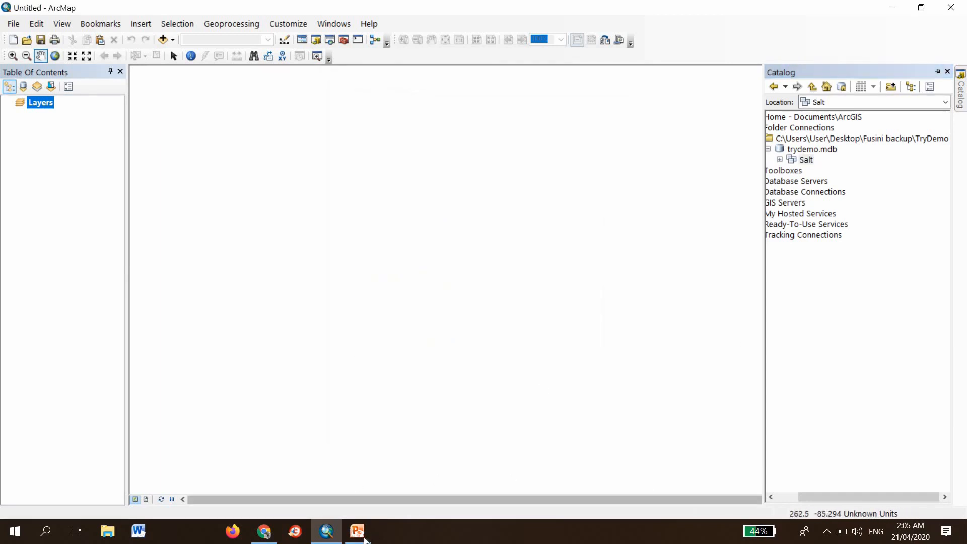
Switch to the CreatingGeodatabase6 presentation in PowerPoint and read the slide on creating a new feature class.
mouse_move(357, 531)
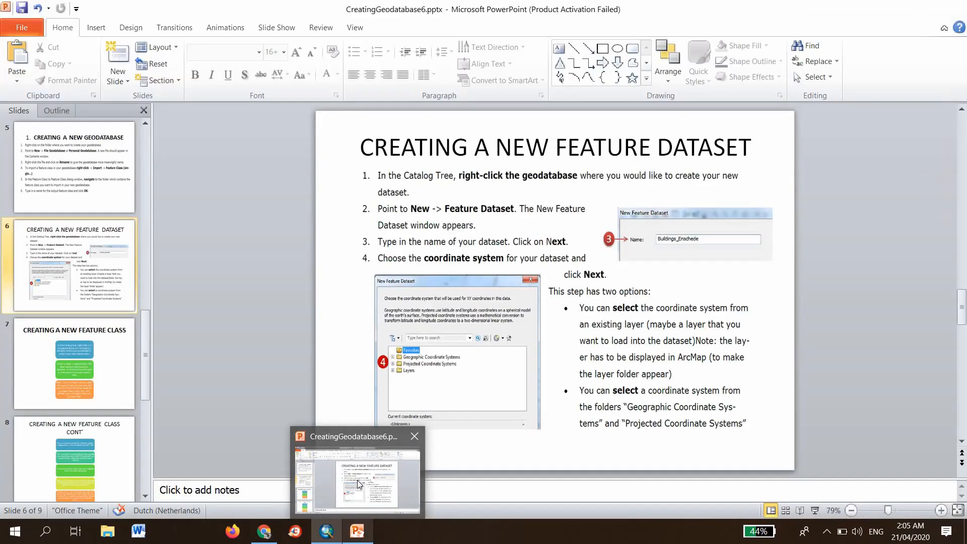
click(359, 483)
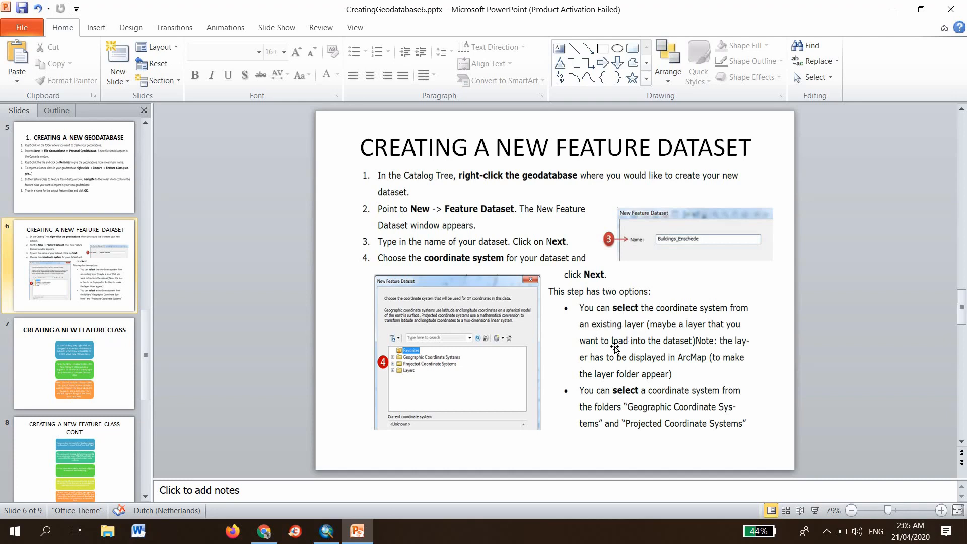
scroll(615, 348, down, 1)
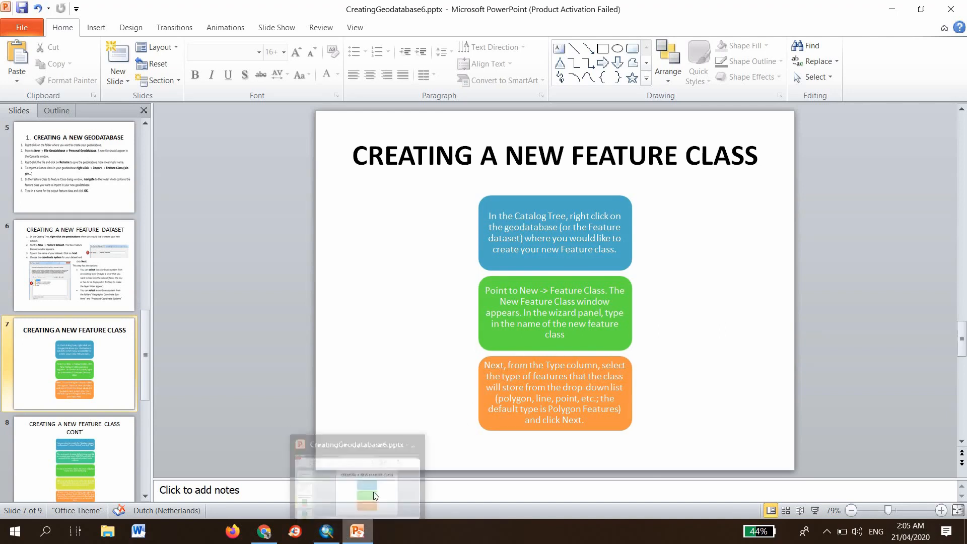
Switch back to ArcMap and examine which new item types the trydemo.mdb geodatabase offers.
mouse_move(261, 535)
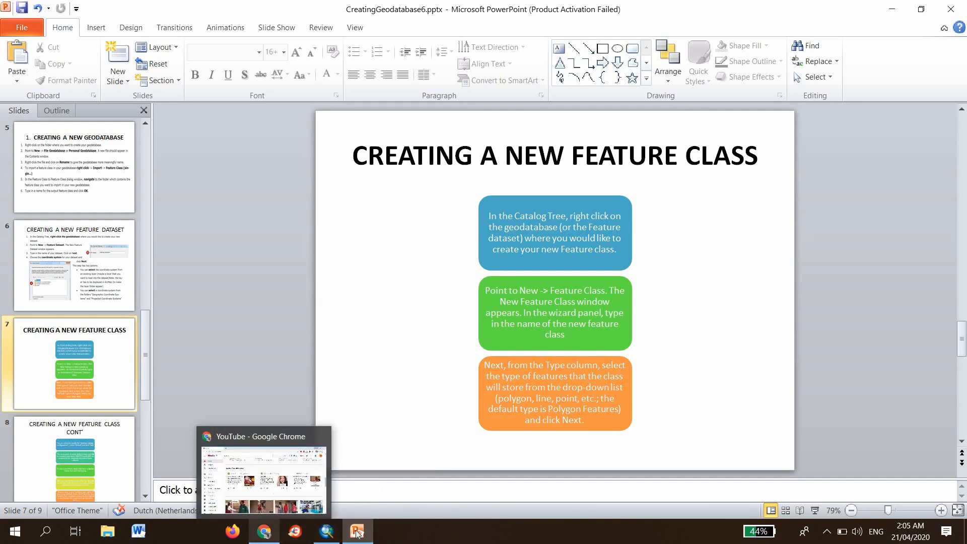
mouse_move(326, 532)
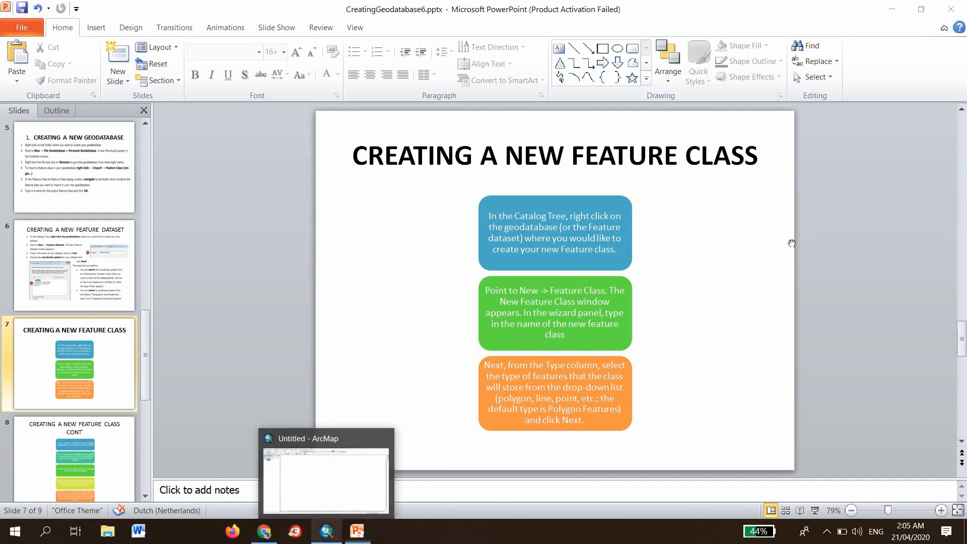
click(331, 477)
mouse_move(961, 93)
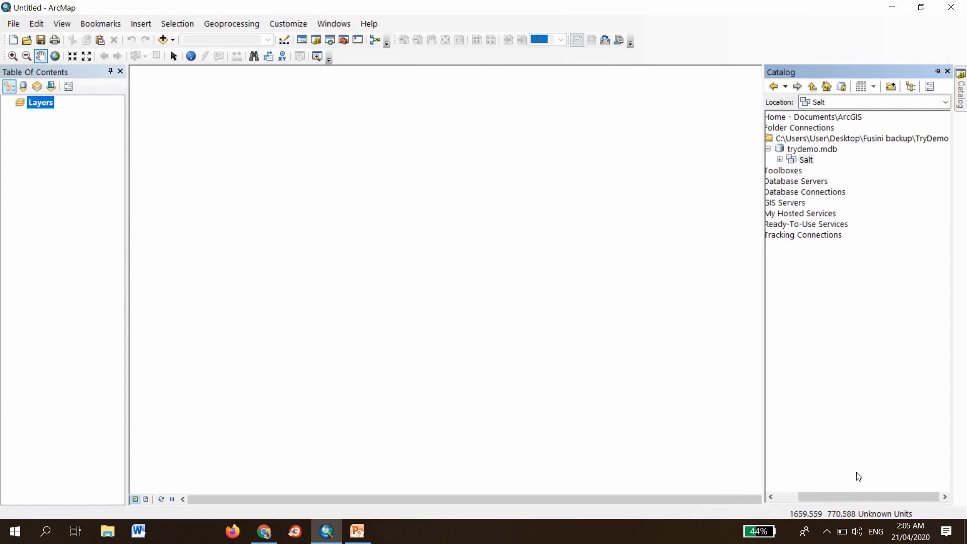
click(809, 150)
right_click(808, 148)
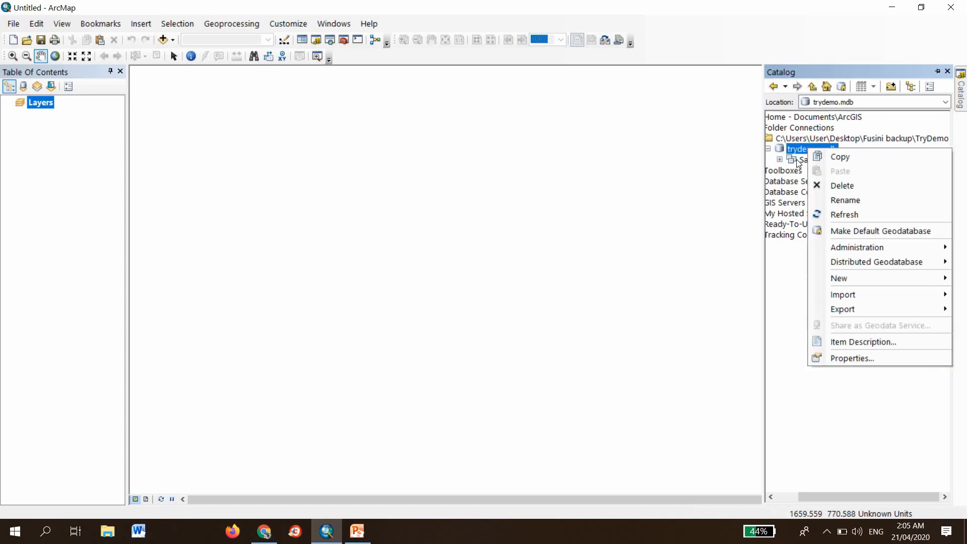
click(796, 161)
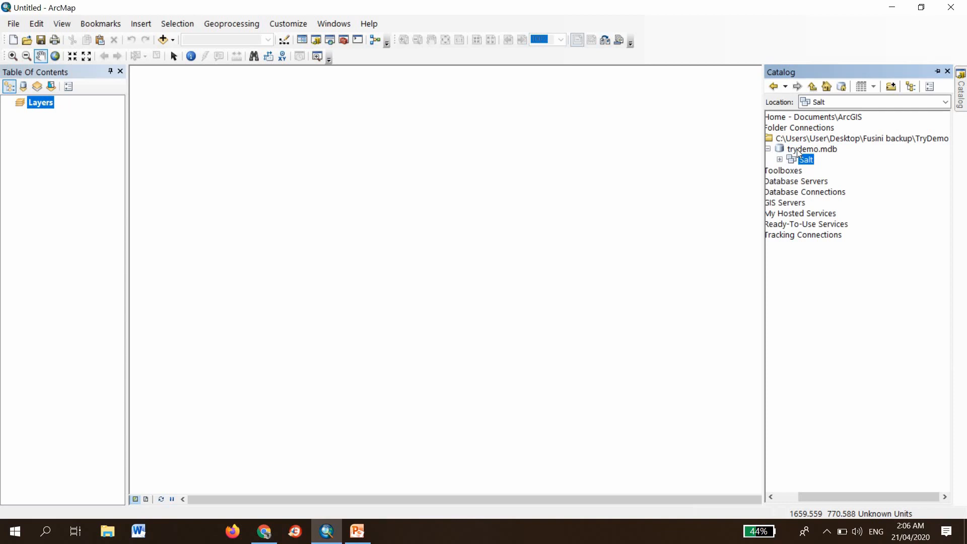
click(797, 148)
right_click(797, 148)
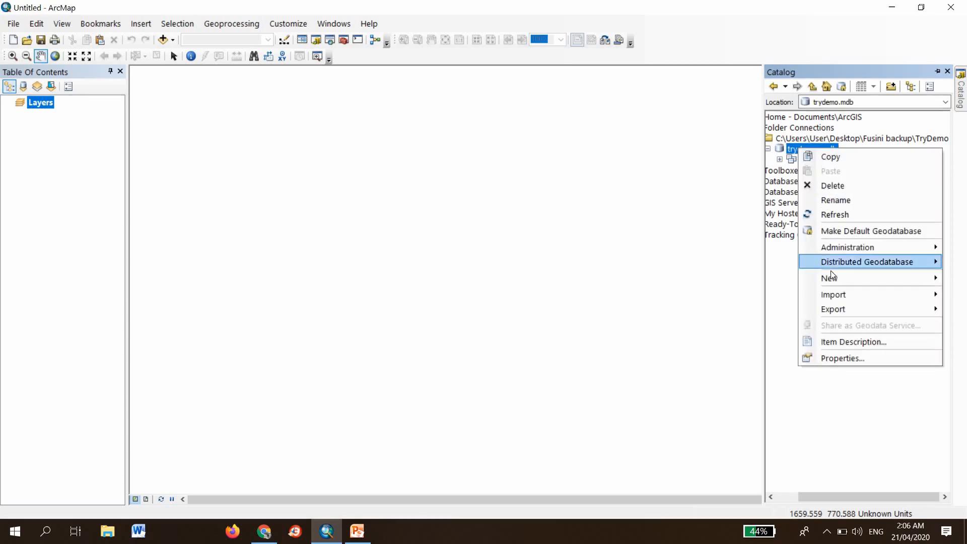
mouse_move(826, 284)
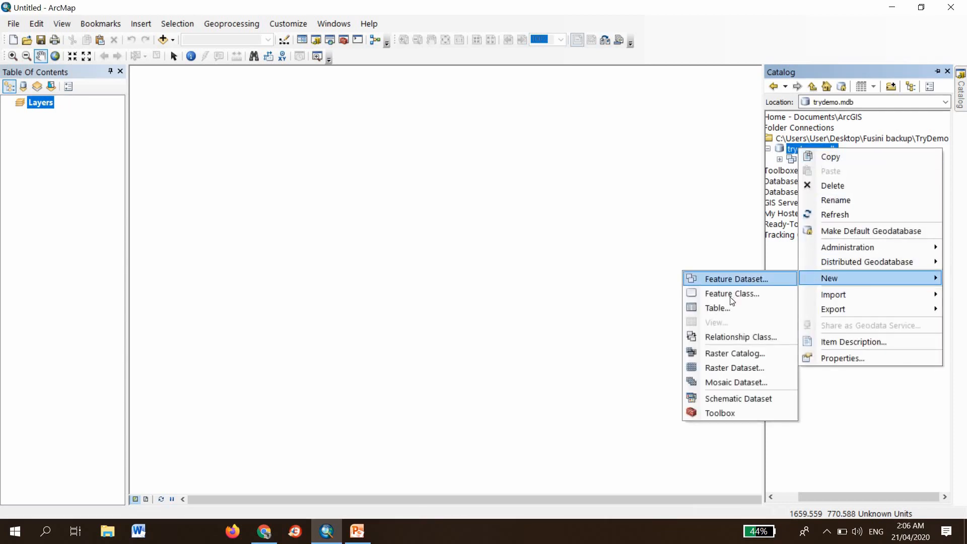
click(790, 159)
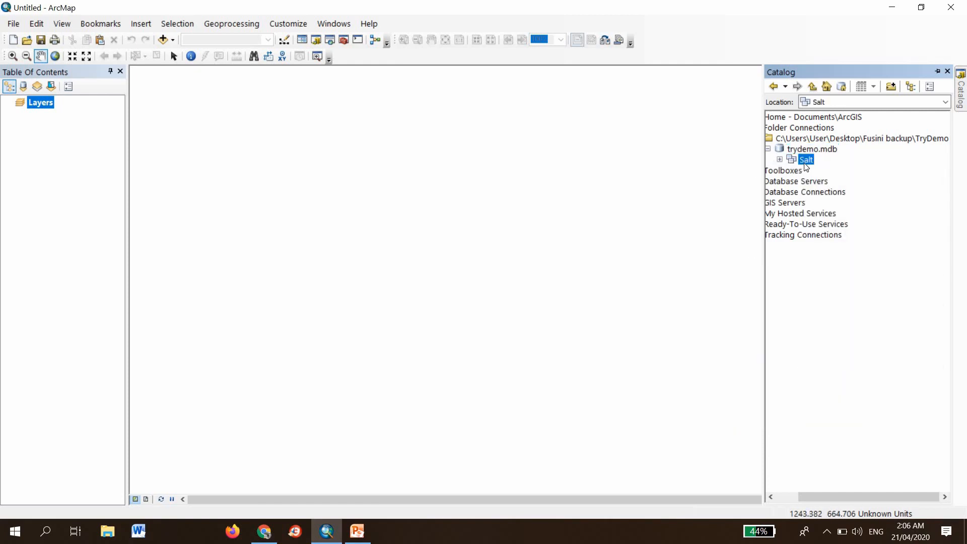
Start a new feature class inside the Salt feature dataset and name it Buildings.
right_click(806, 160)
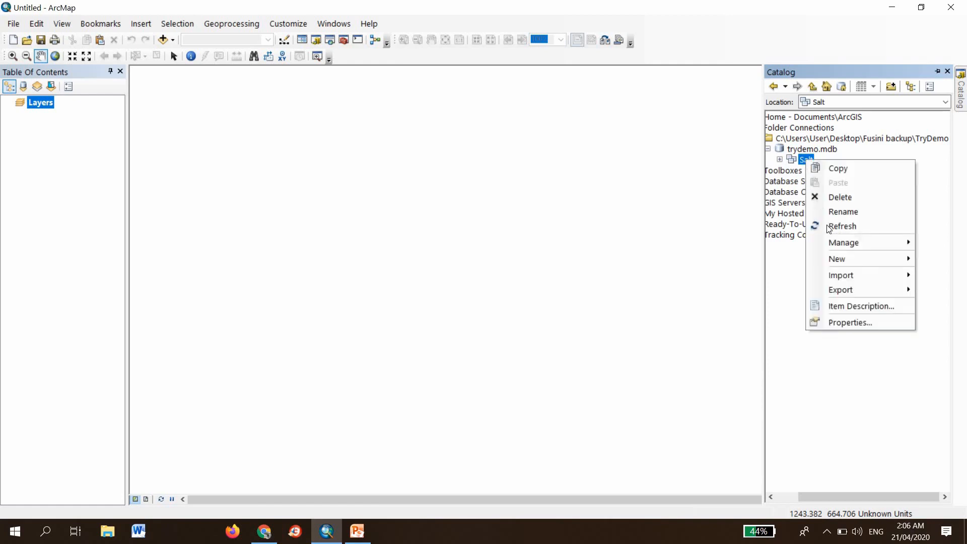
mouse_move(842, 261)
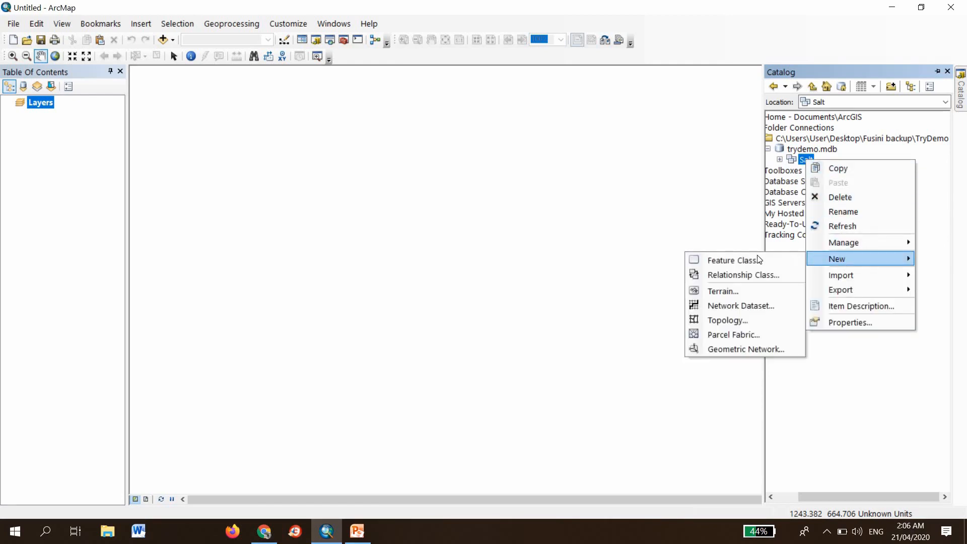
click(742, 257)
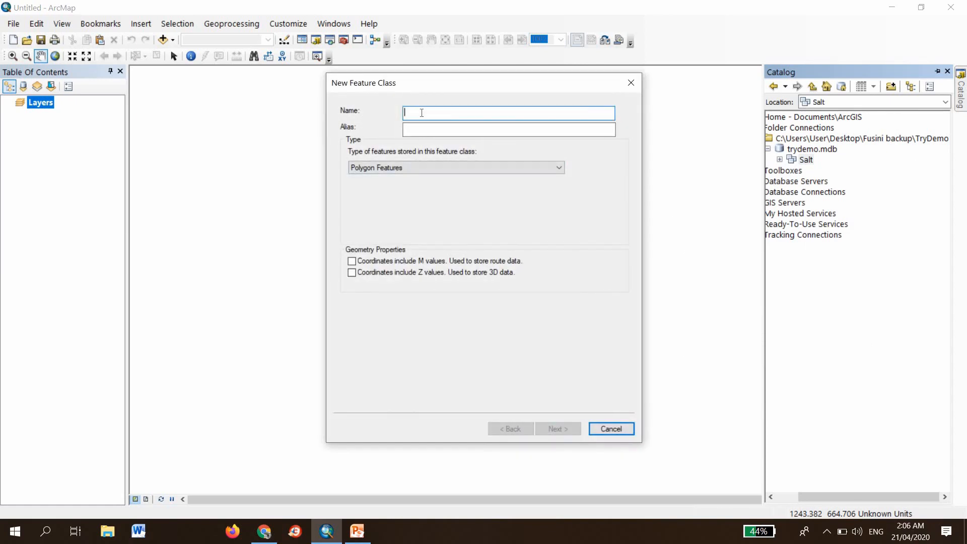
text(Buidin)
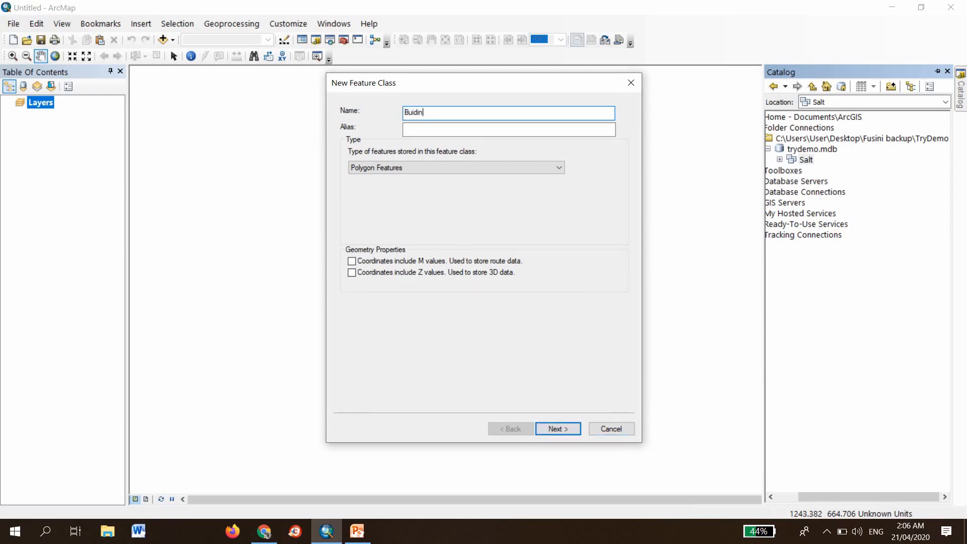
key(BackSpace)
key(BackSpace)
key(BackSpace)
key(BackSpace)
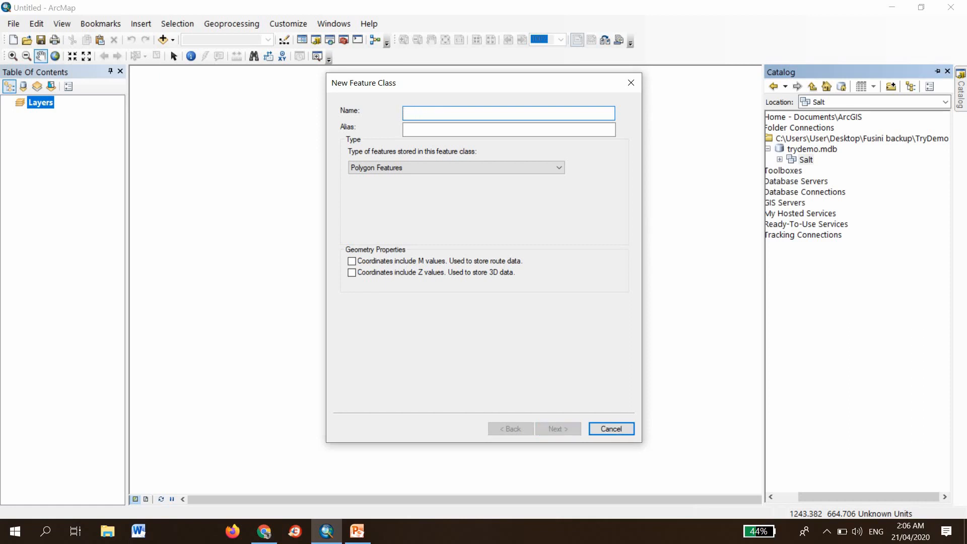
text(Bui)
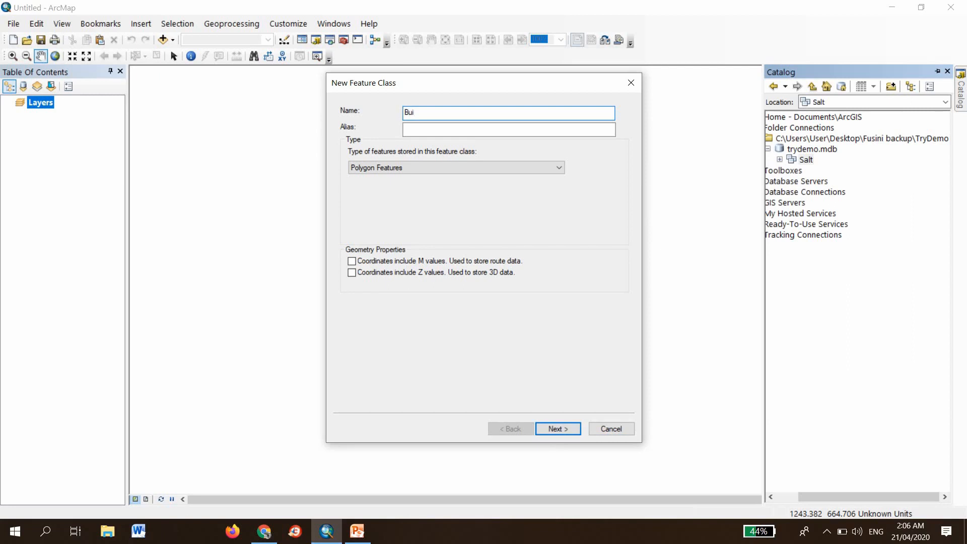
text(ldings)
Keep Polygon Features as the feature type and finish creating the Buildings feature class with the default fields.
click(558, 168)
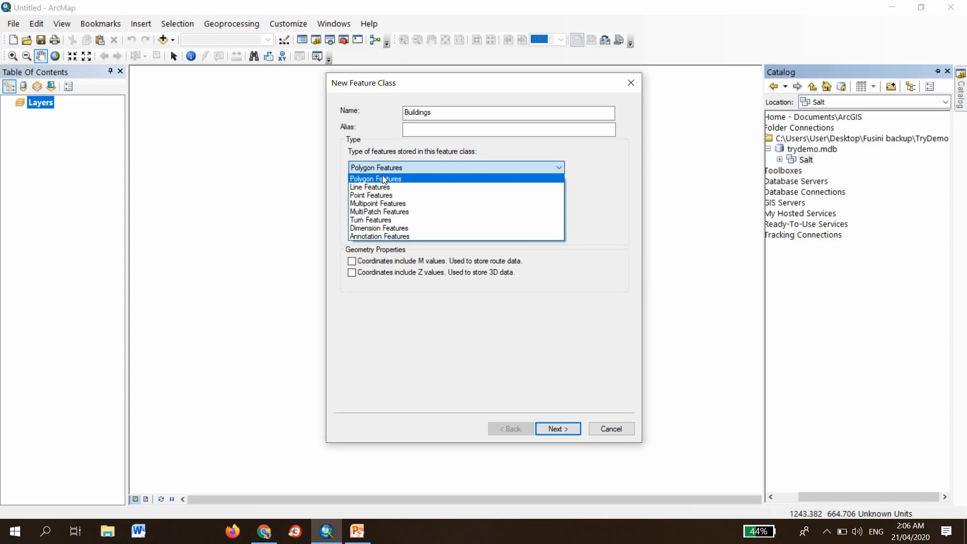
click(582, 228)
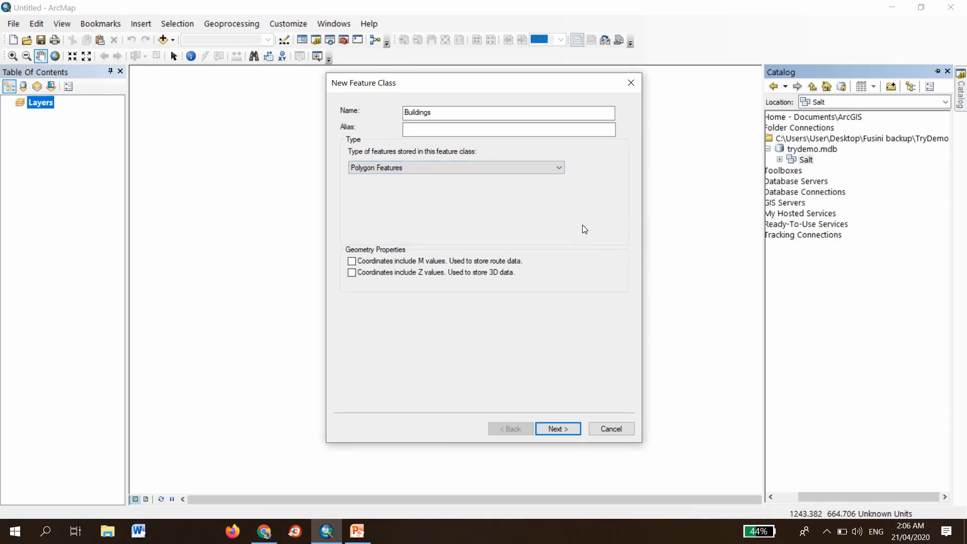
click(555, 427)
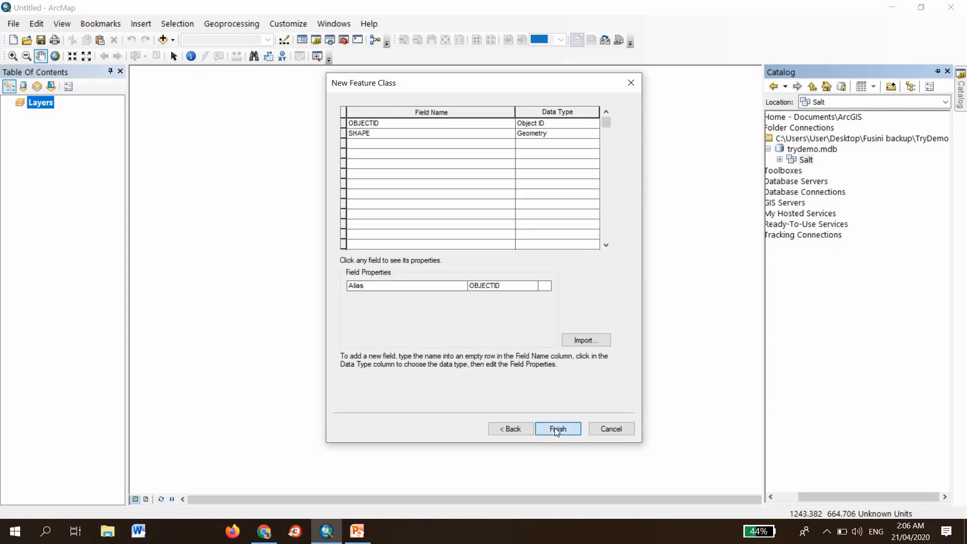
click(555, 427)
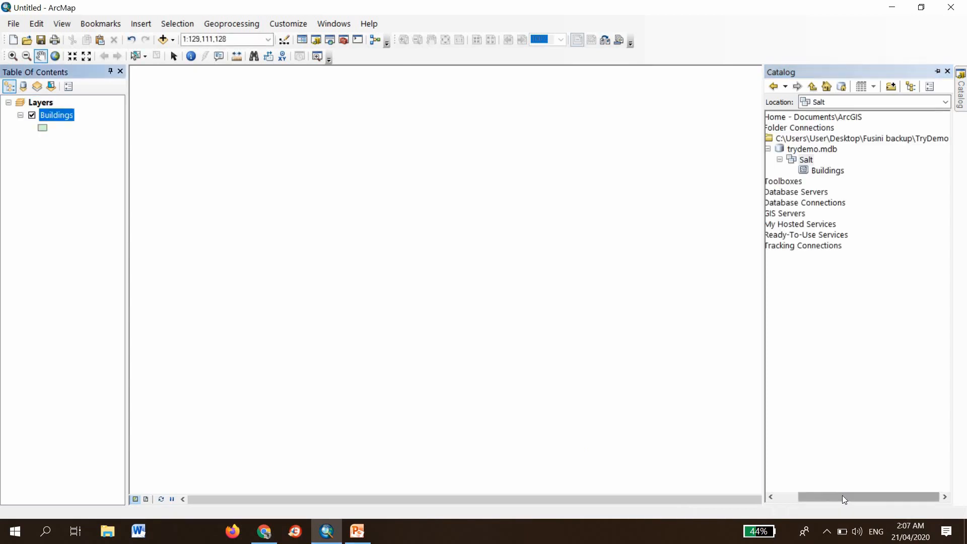
Examine the operations available for the Buildings feature class in the Salt dataset.
click(794, 499)
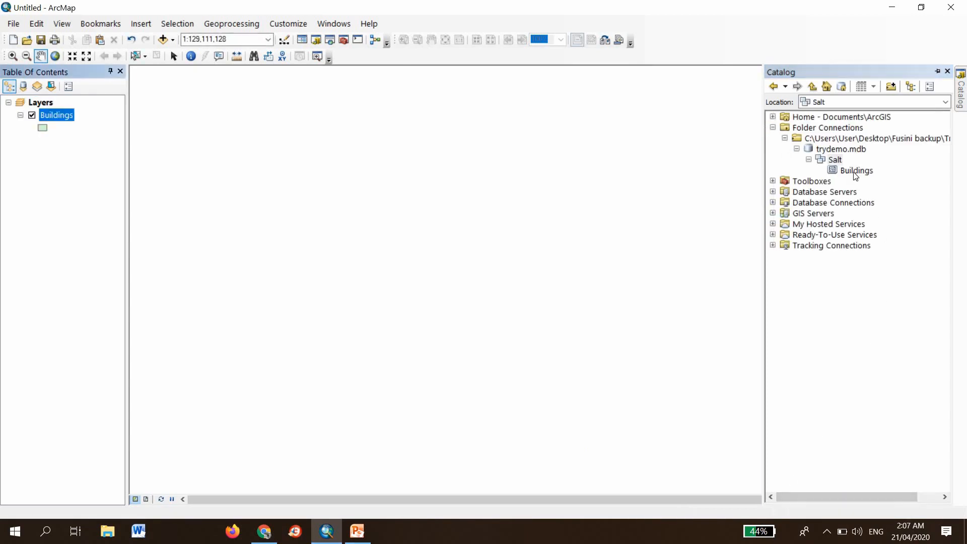
right_click(855, 171)
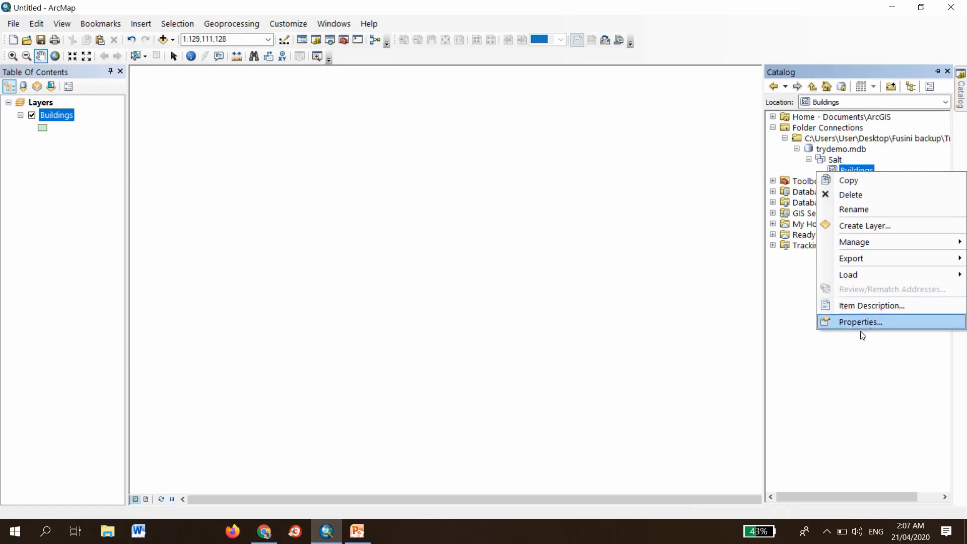
click(836, 395)
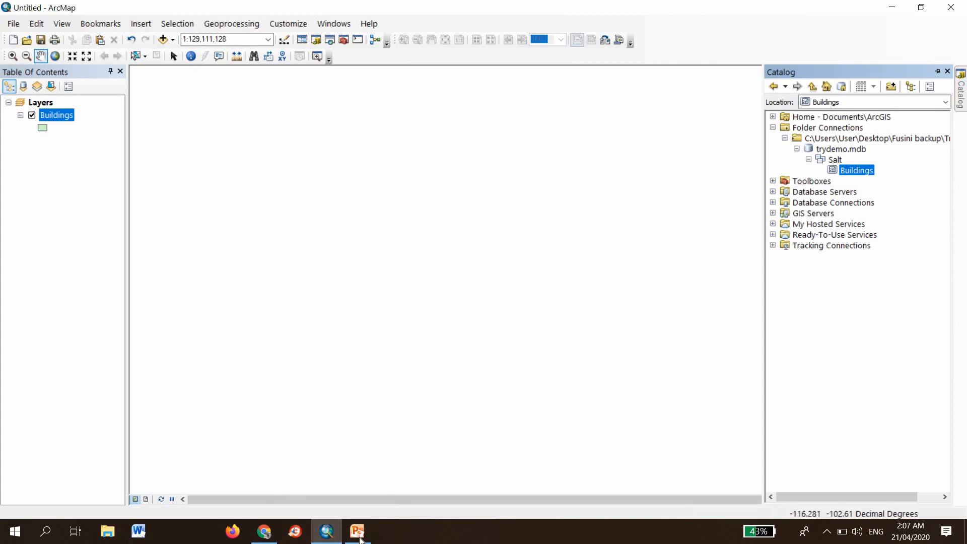
Switch to the CreatingGeodatabase6 presentation in PowerPoint to review the slide on creating a new feature class.
mouse_move(354, 540)
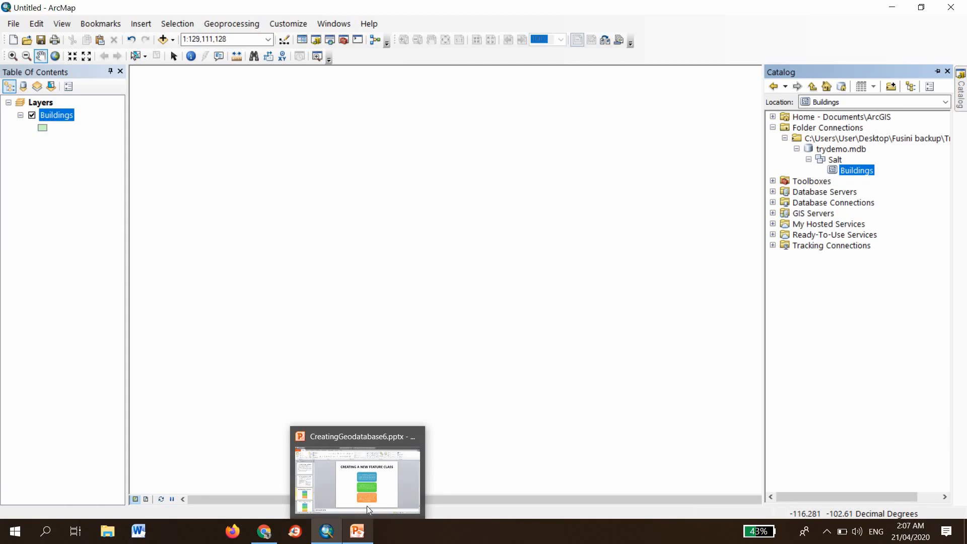
click(370, 492)
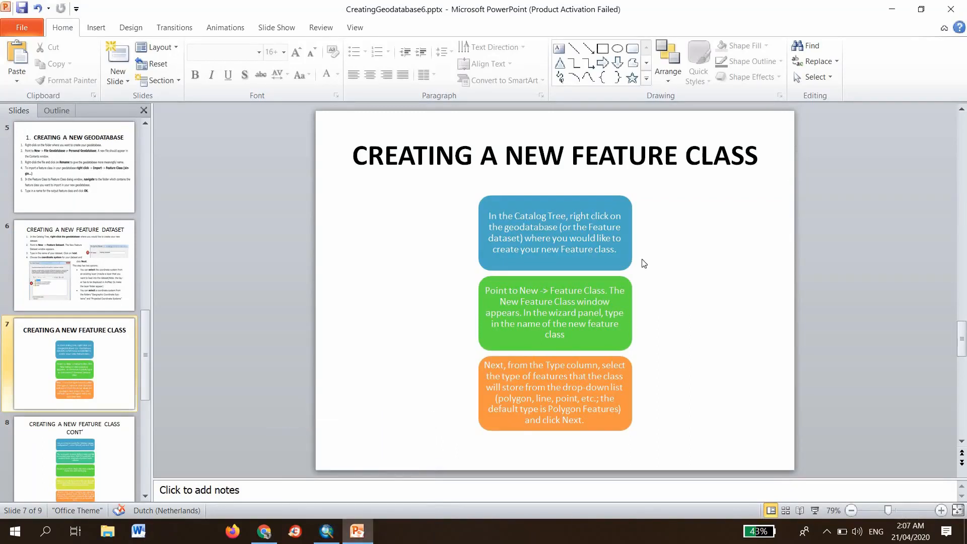